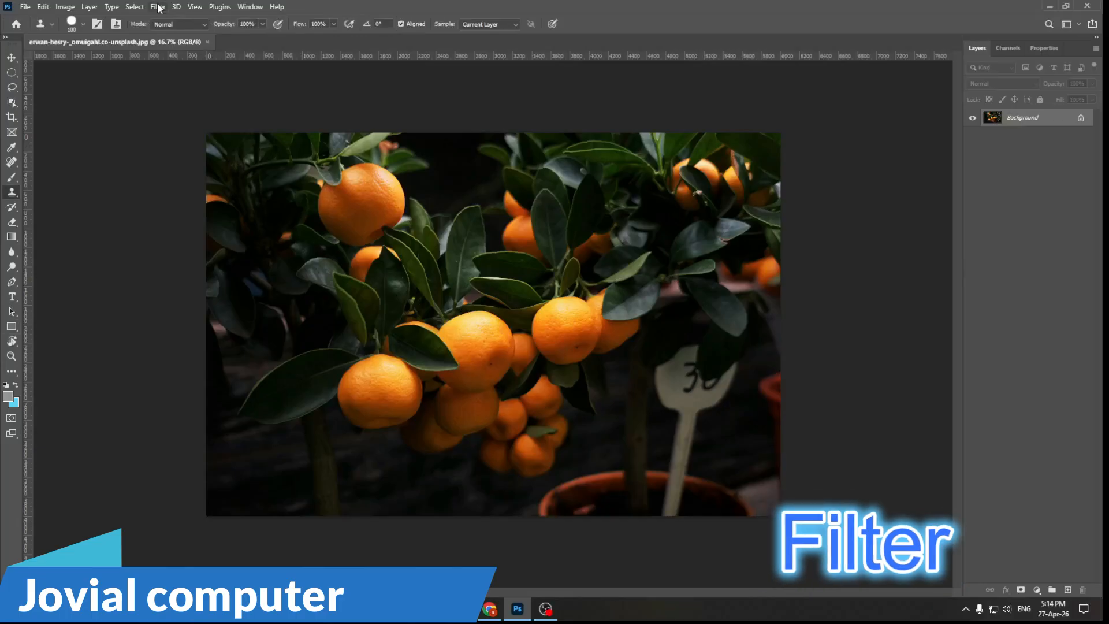
# - Apply a Gaussian Blur with a radius of about 44.3 pixels to the orange tree background
pyautogui.moveTo(175, 156)
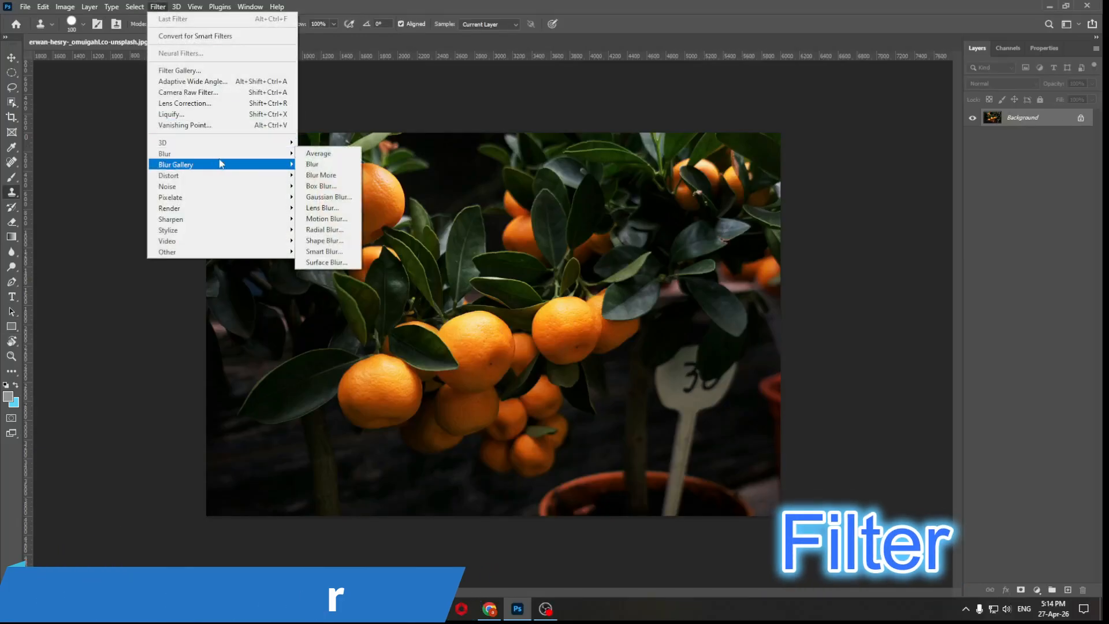
pyautogui.click(329, 197)
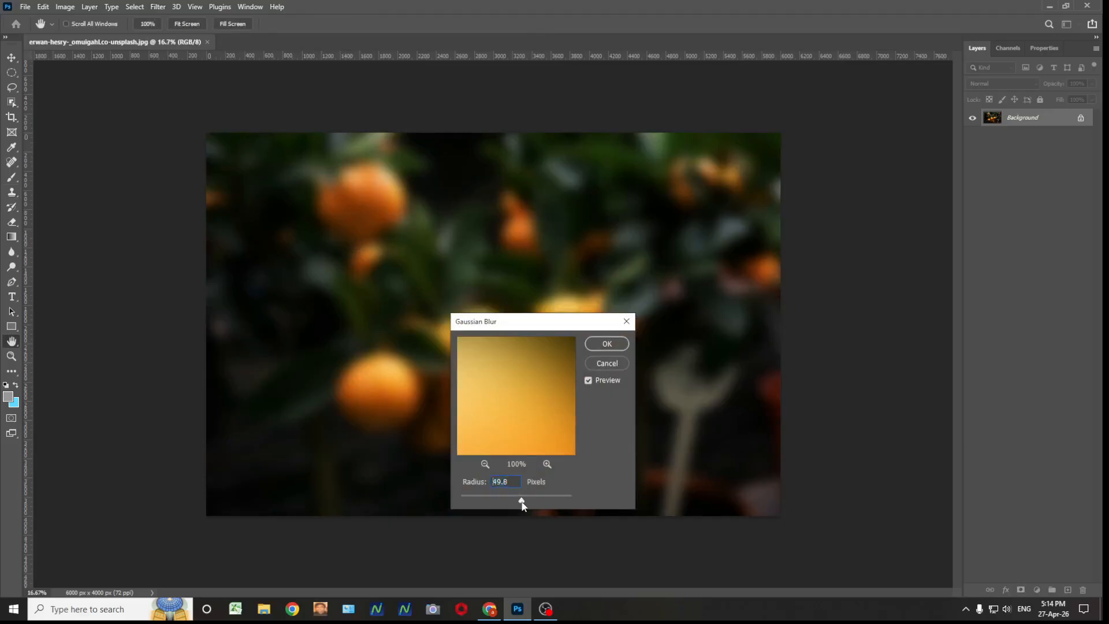
pyautogui.moveTo(515, 505); pyautogui.dragTo(520, 506)
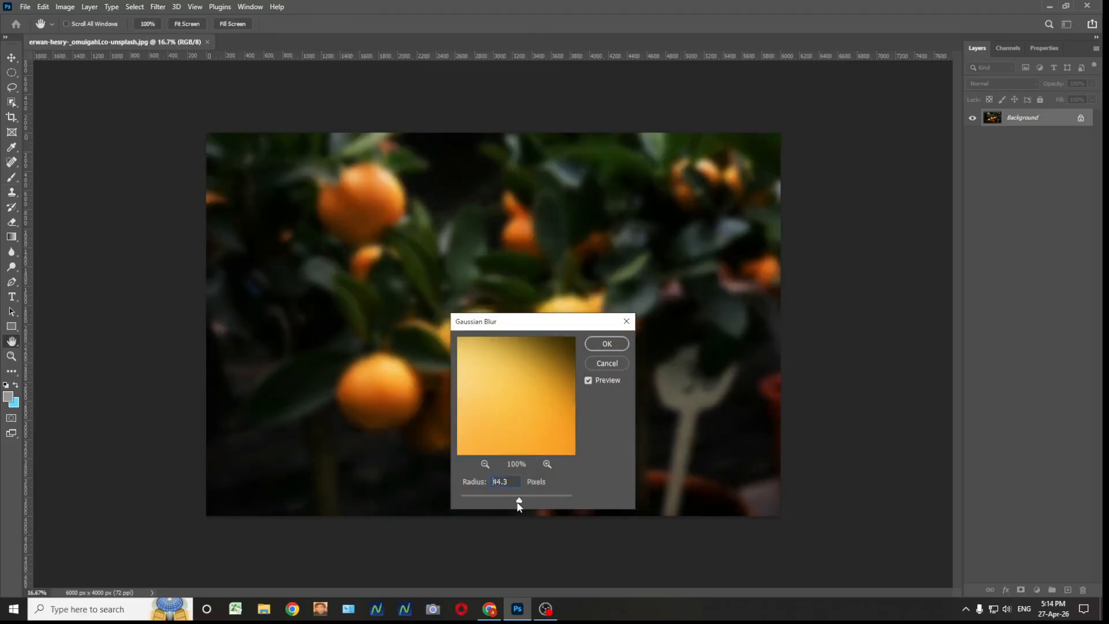
pyautogui.click(606, 343)
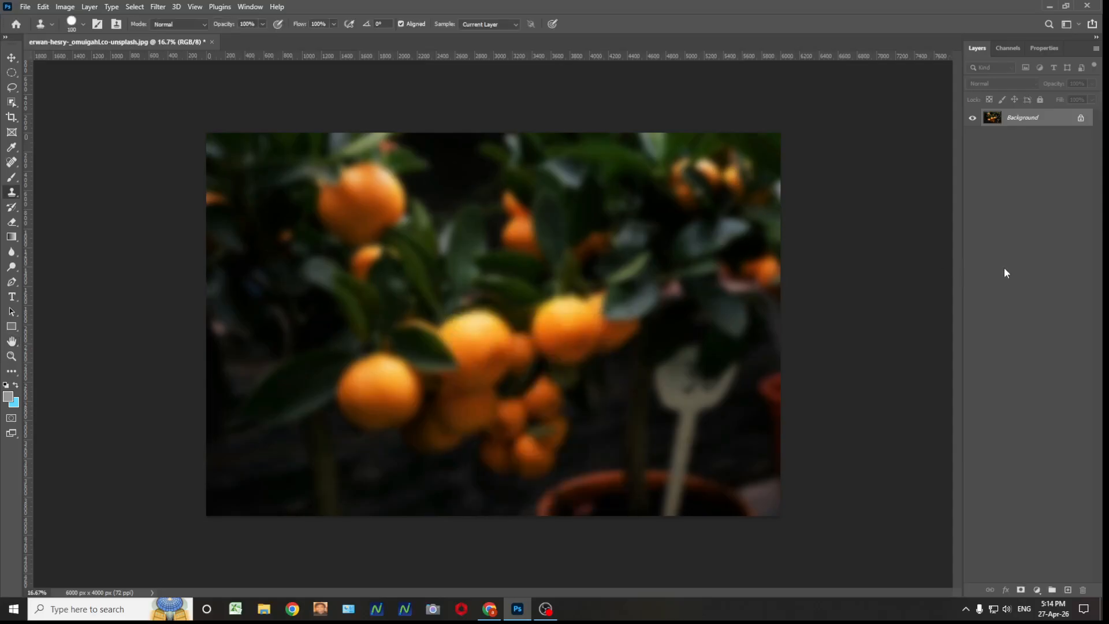
# - Place the ripe-orange-isolated-white-background image as an embedded object and scale it up to about 168%
pyautogui.press('u')
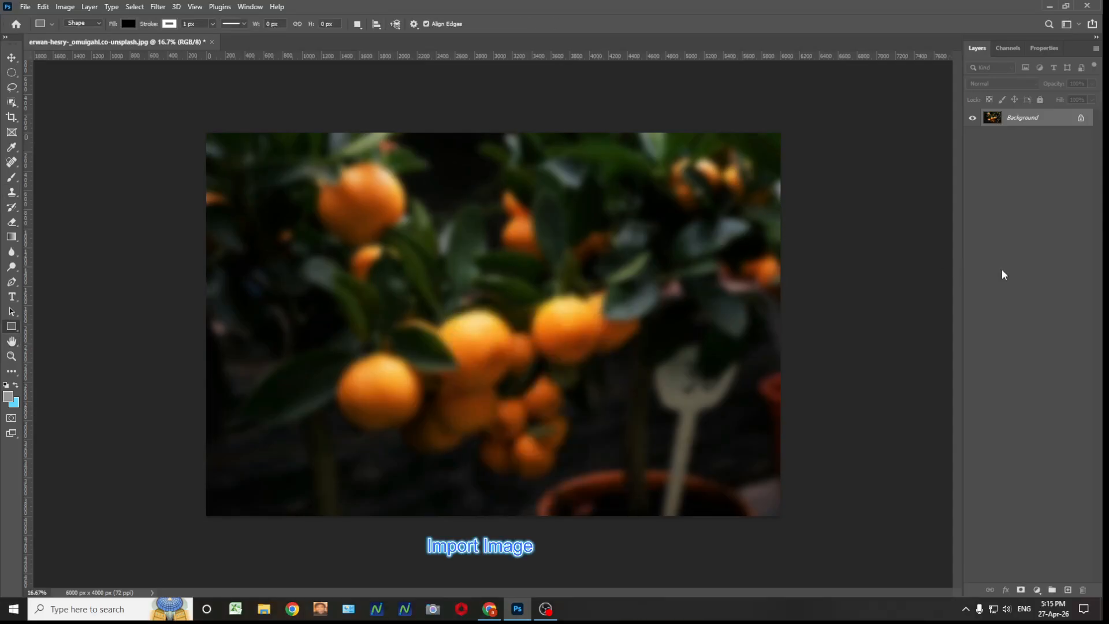
pyautogui.click(25, 7)
pyautogui.click(73, 230)
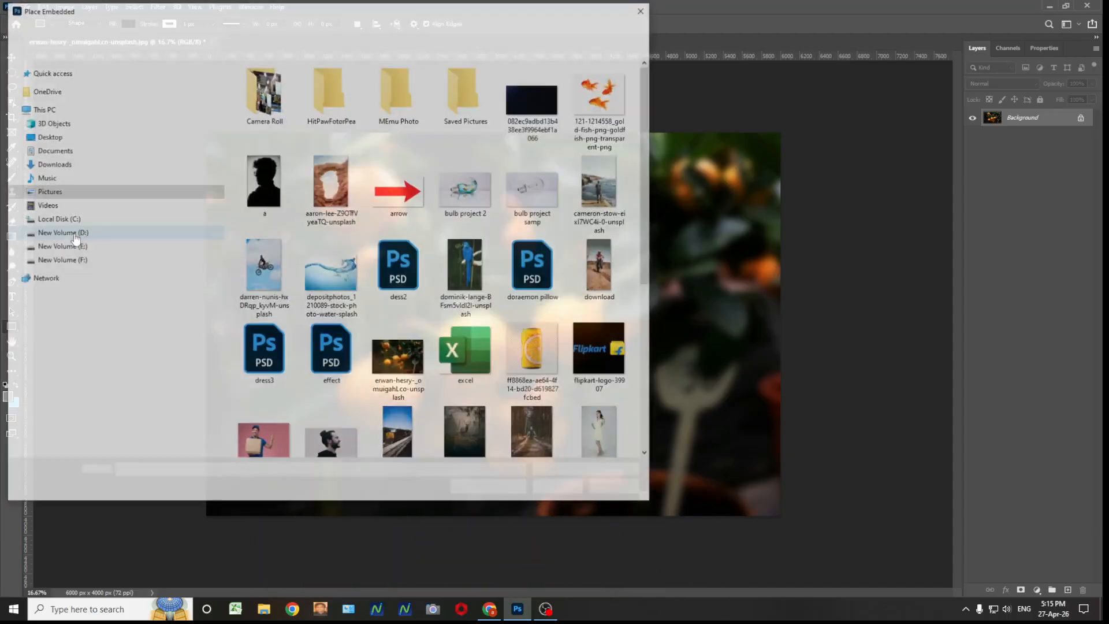
pyautogui.scroll(-4, 530, 312)
pyautogui.click(399, 264)
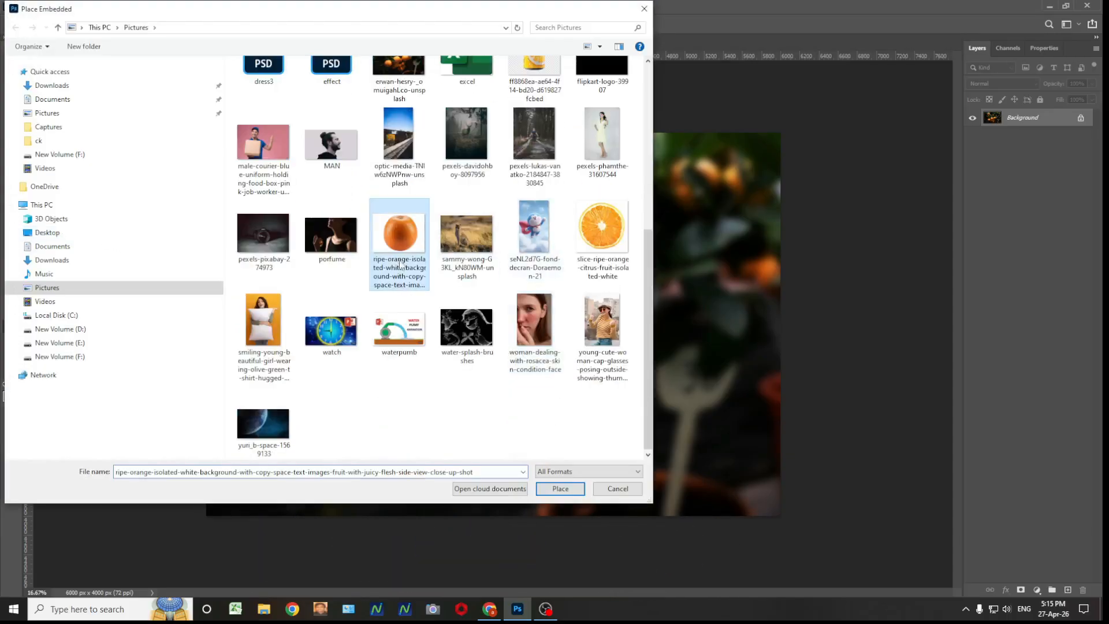
pyautogui.click(559, 489)
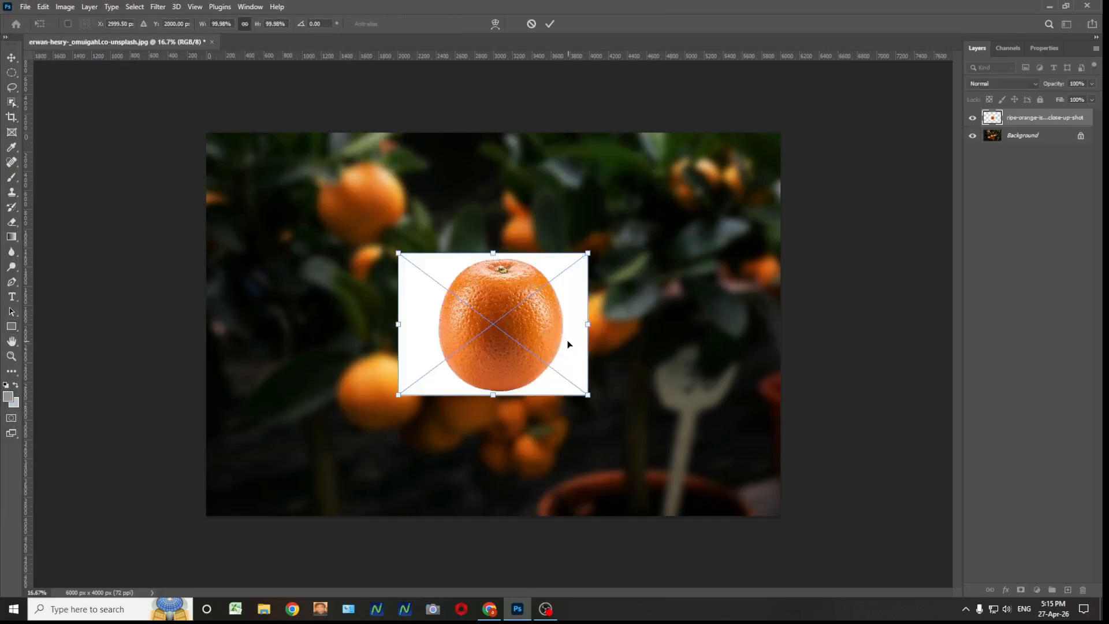
pyautogui.moveTo(589, 251); pyautogui.dragTo(668, 232)
pyautogui.click(549, 24)
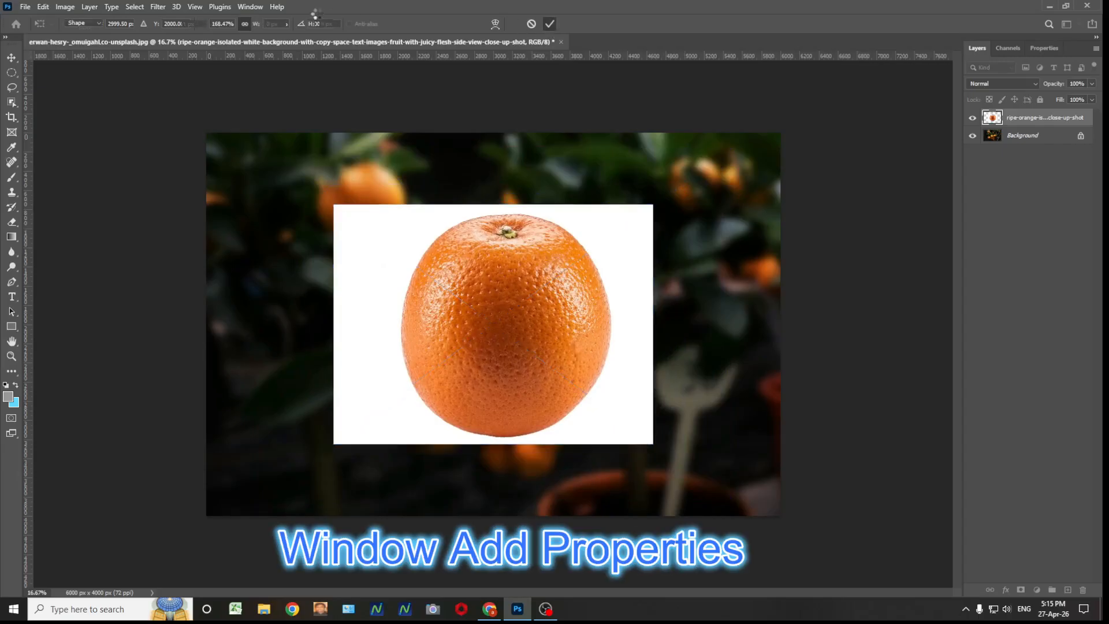
# - Show the placed orange's properties and convert the smart object to a regular layer, retaining its transforms
pyautogui.click(250, 7)
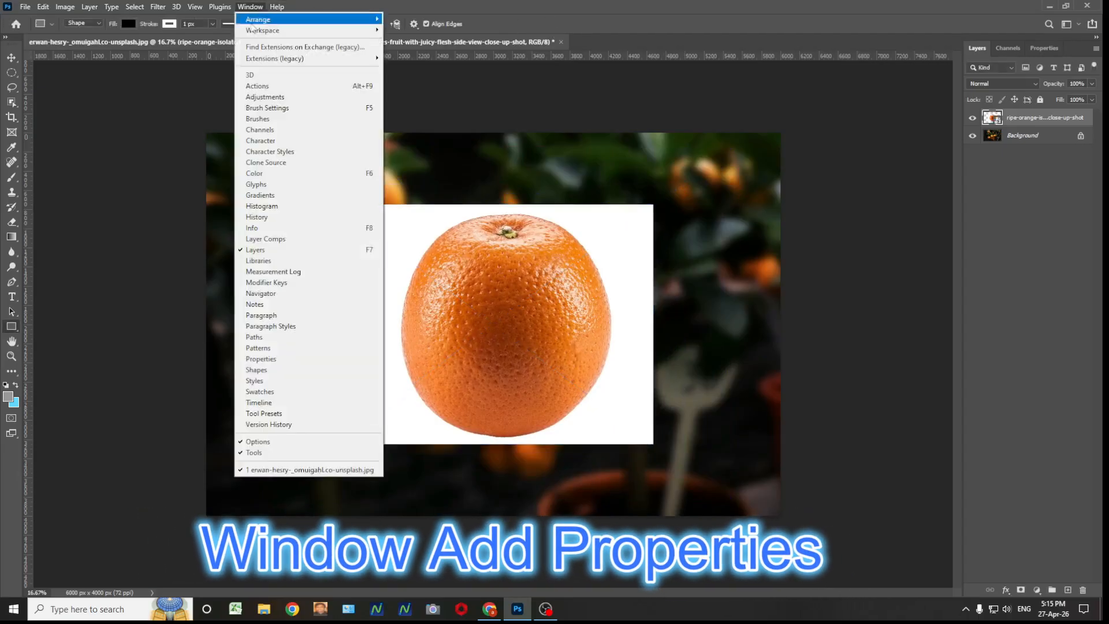
pyautogui.click(277, 359)
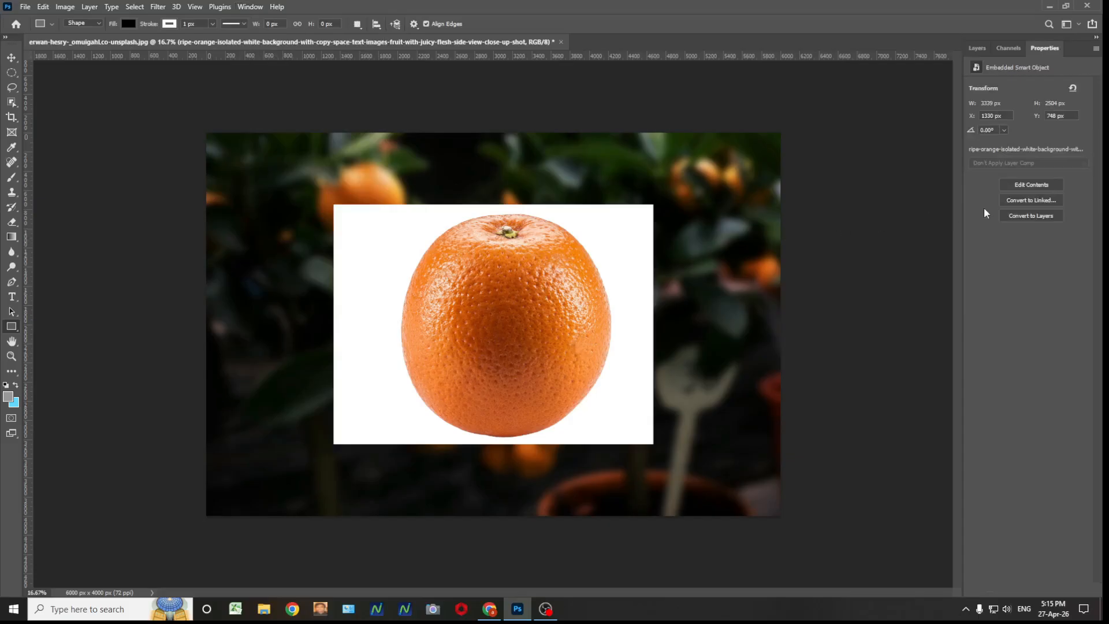
pyautogui.click(1031, 215)
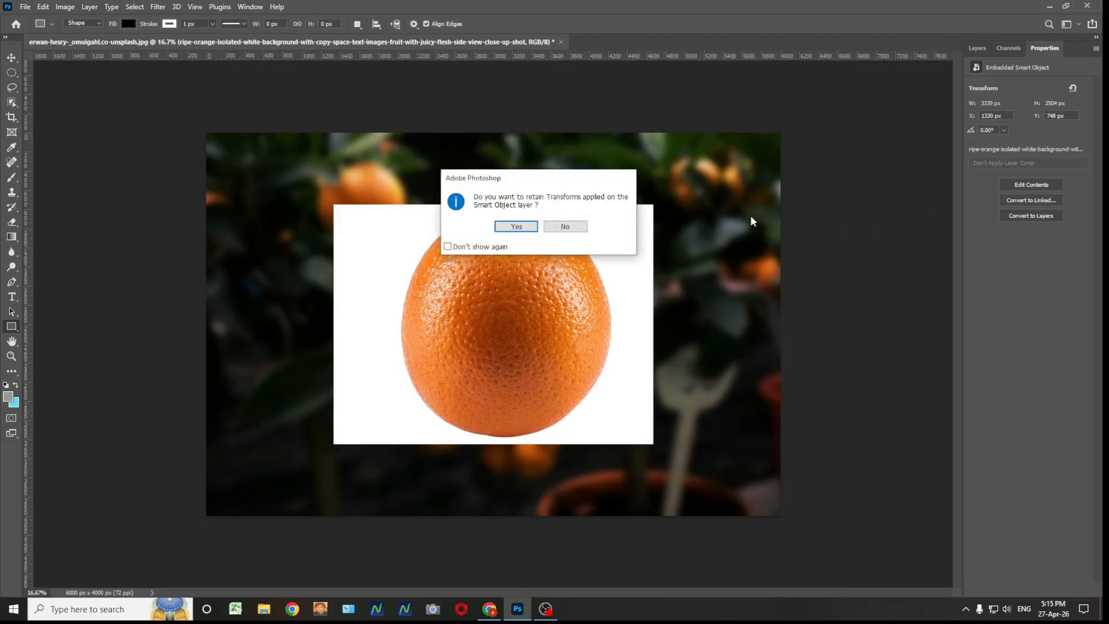
pyautogui.click(516, 227)
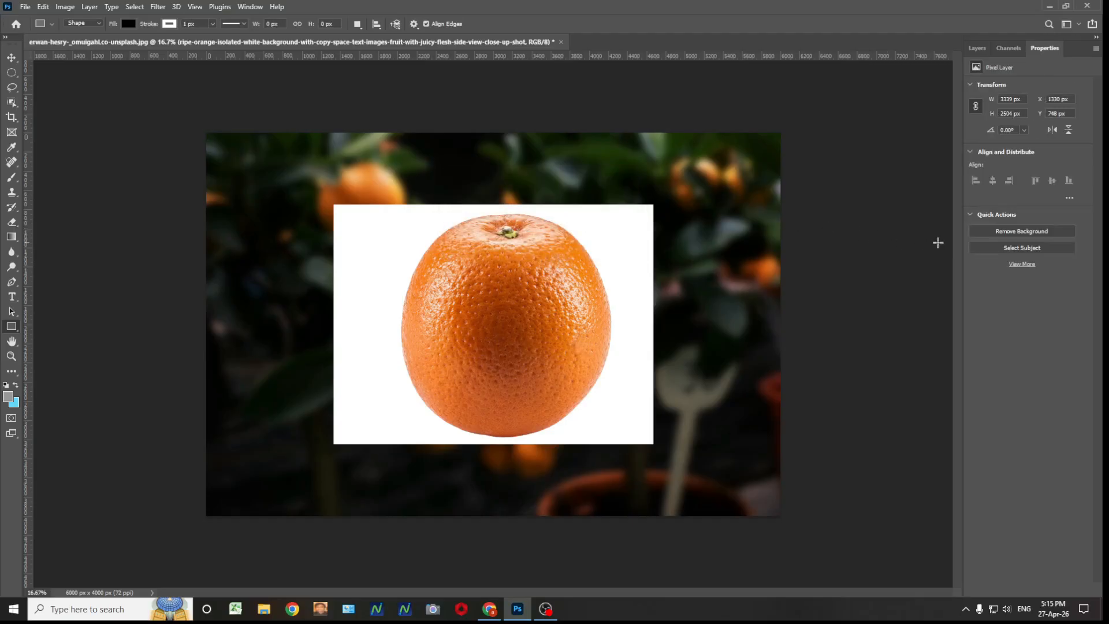
# - Remove the white background from the orange layer and apply the resulting layer mask
pyautogui.click(1027, 231)
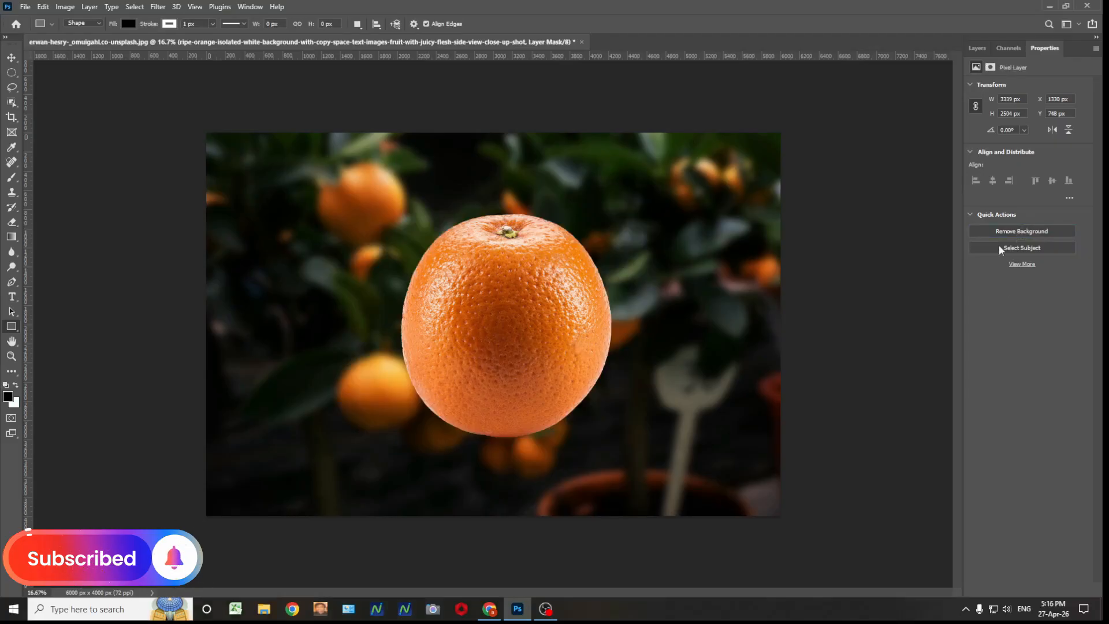
pyautogui.click(975, 48)
pyautogui.rightClick(1020, 118)
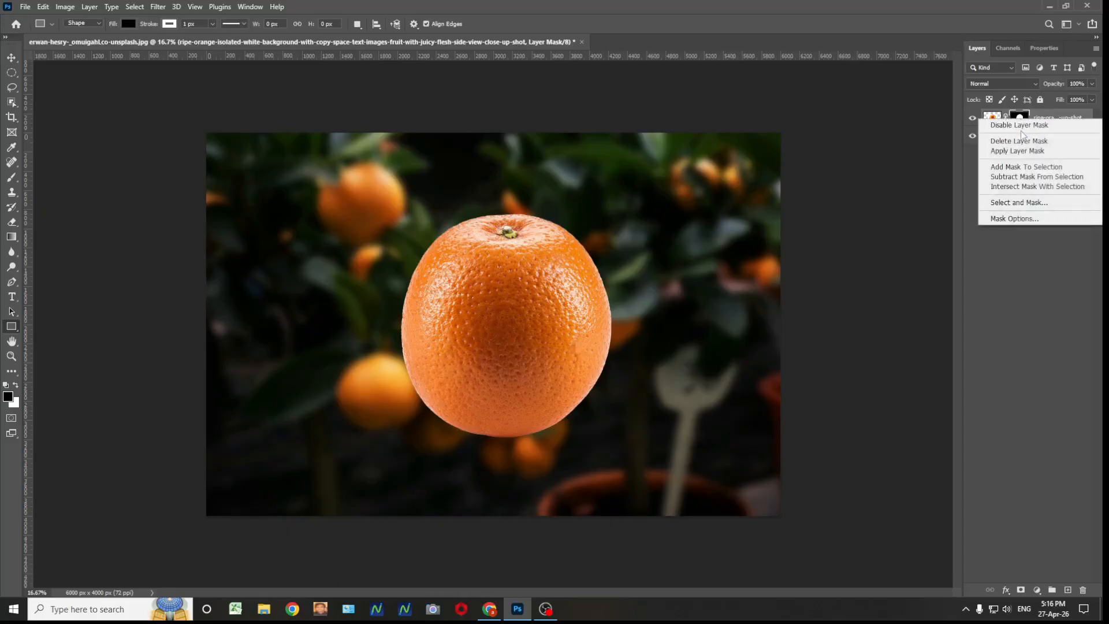
pyautogui.click(1018, 151)
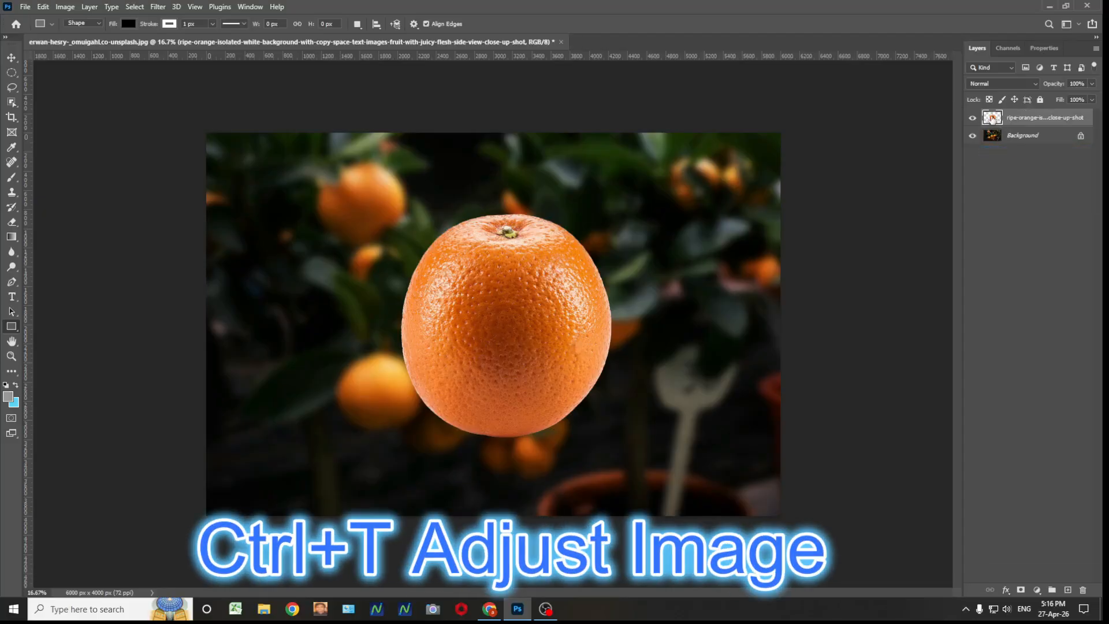
# - Scale the orange down to about 65% and centre it in the image at X 3000, Y 2000 px
pyautogui.hotkey('ctrl', 't')
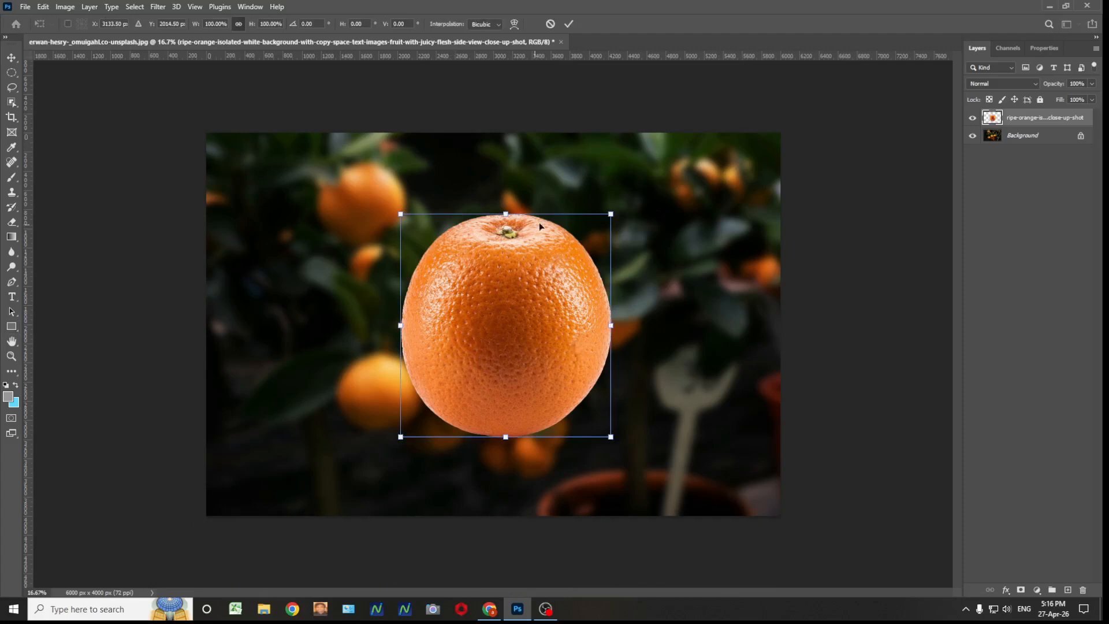
pyautogui.moveTo(612, 212); pyautogui.dragTo(577, 252)
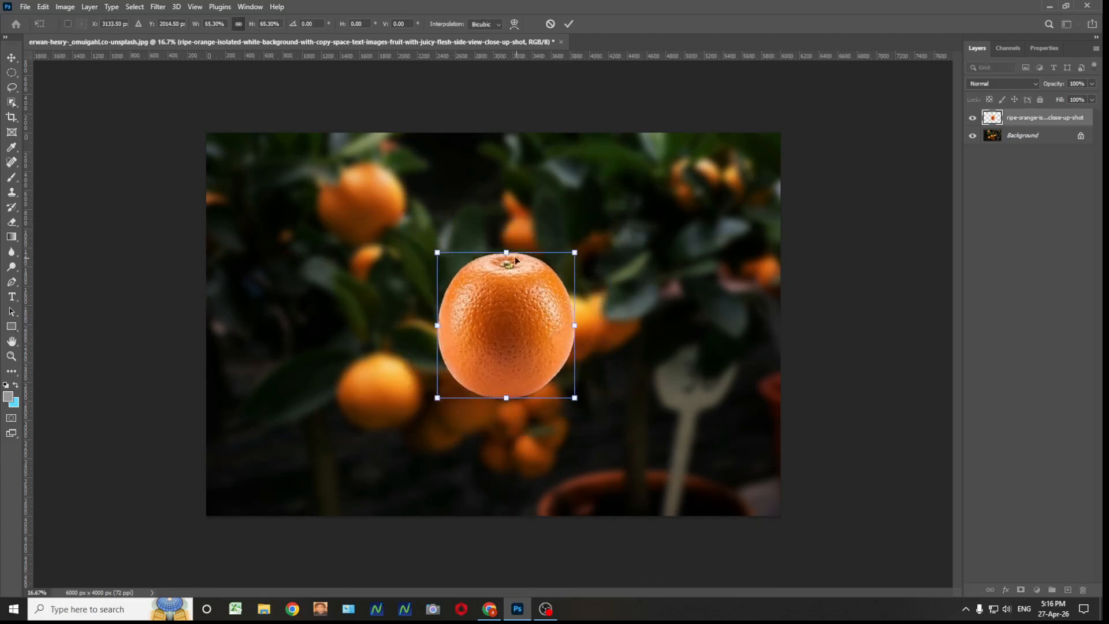
pyautogui.moveTo(493, 325)
pyautogui.mouseDown()
pyautogui.moveTo(484, 340)
pyautogui.moveTo(483, 314)
pyautogui.mouseUp()
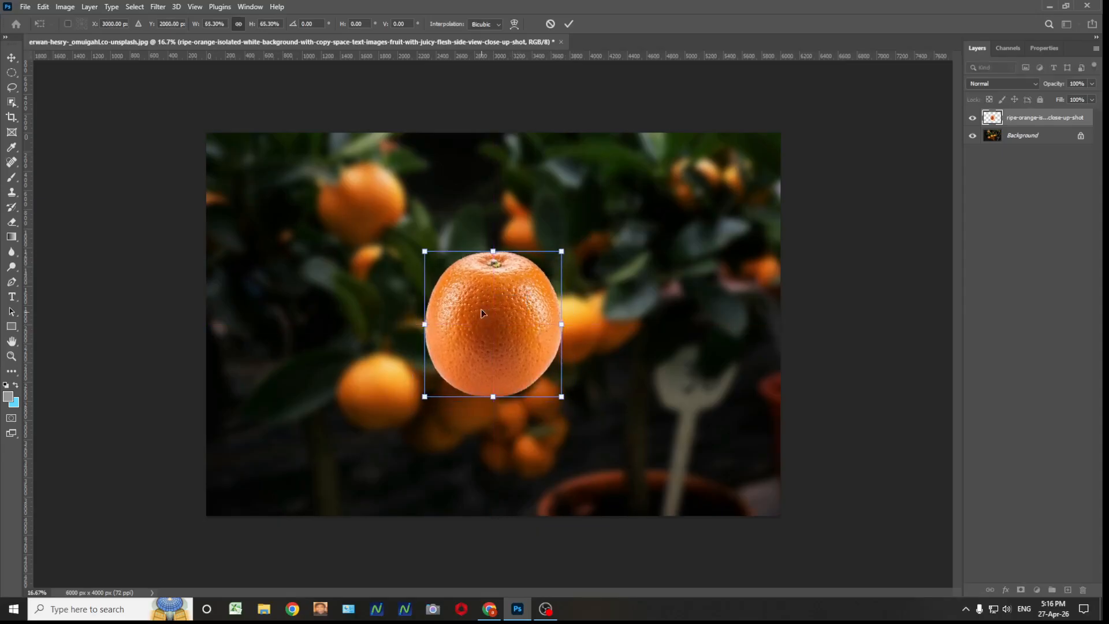
pyautogui.click(567, 23)
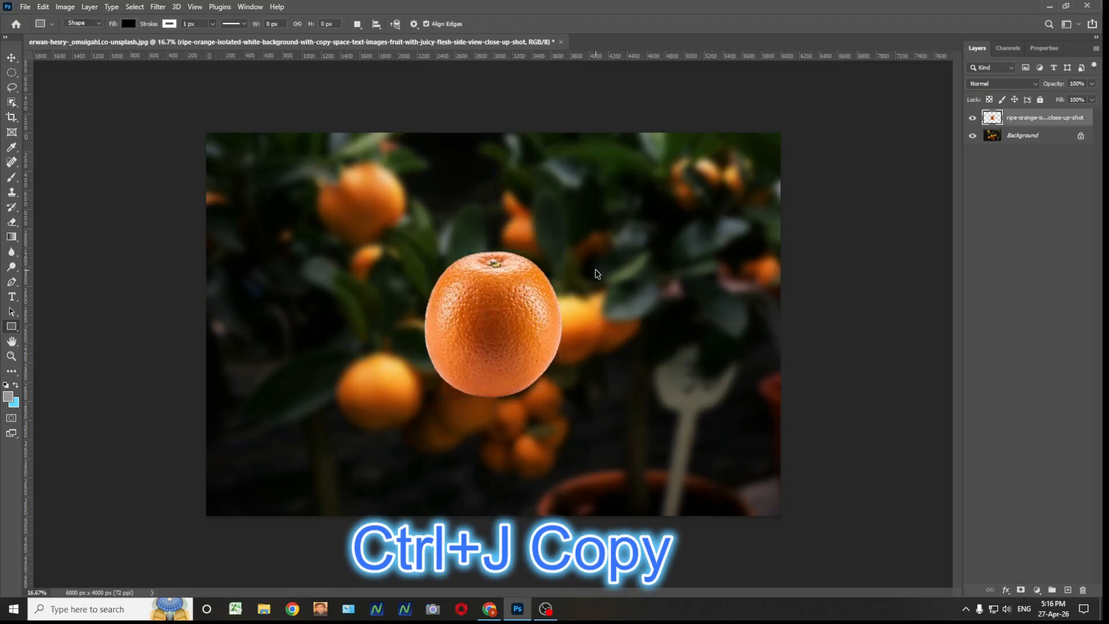
# - Desaturate a duplicate of the orange layer and hide the original orange layer
pyautogui.hotkey('ctrl', 'j')
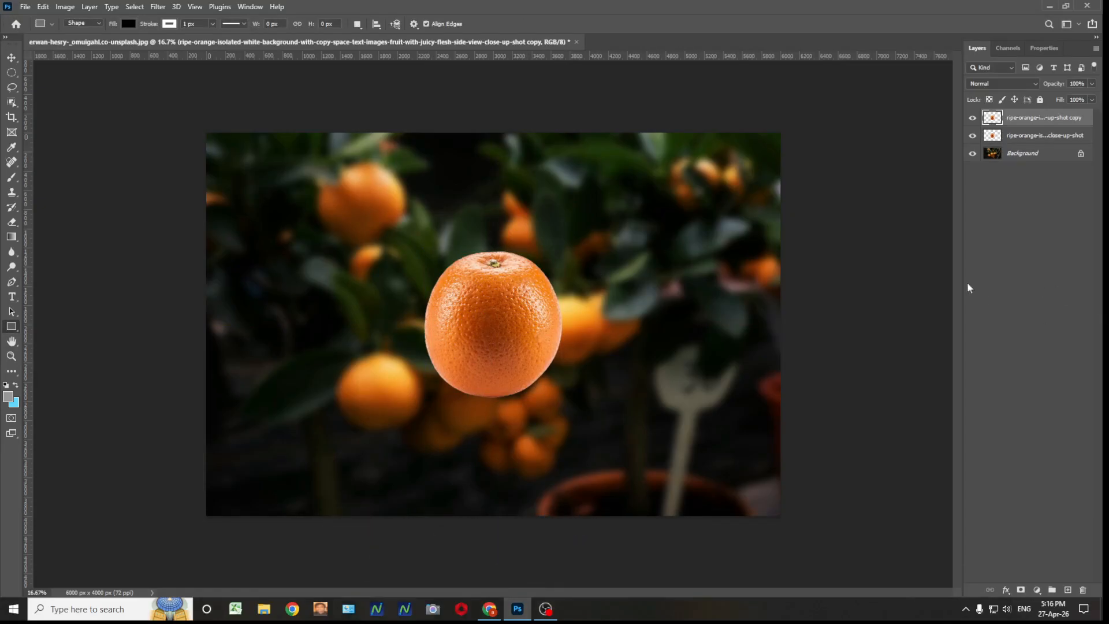
pyautogui.click(65, 7)
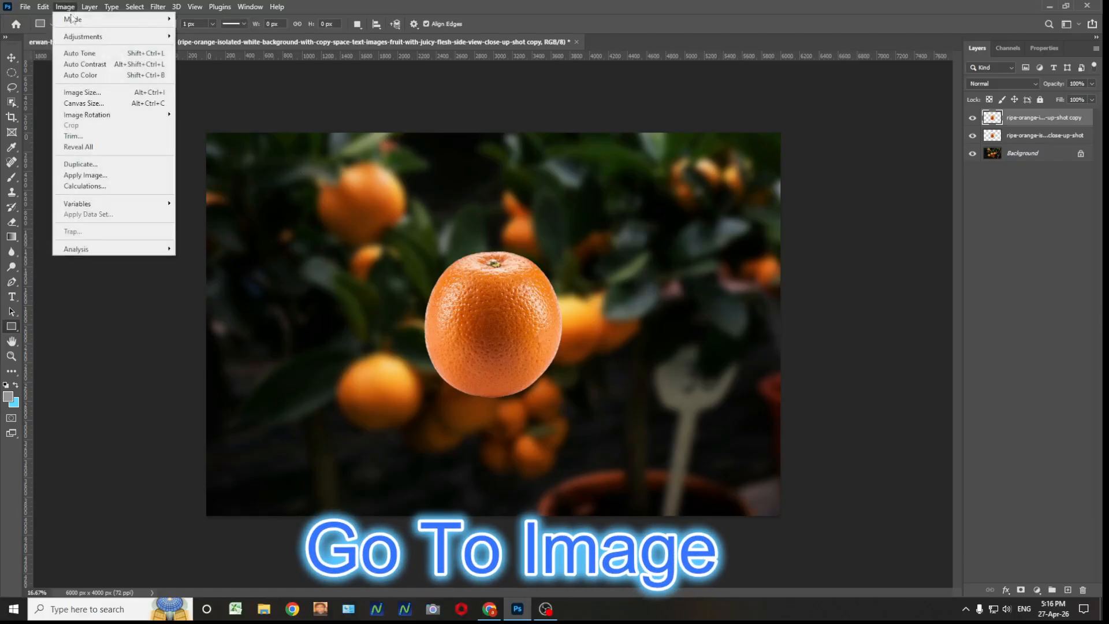
pyautogui.moveTo(80, 37)
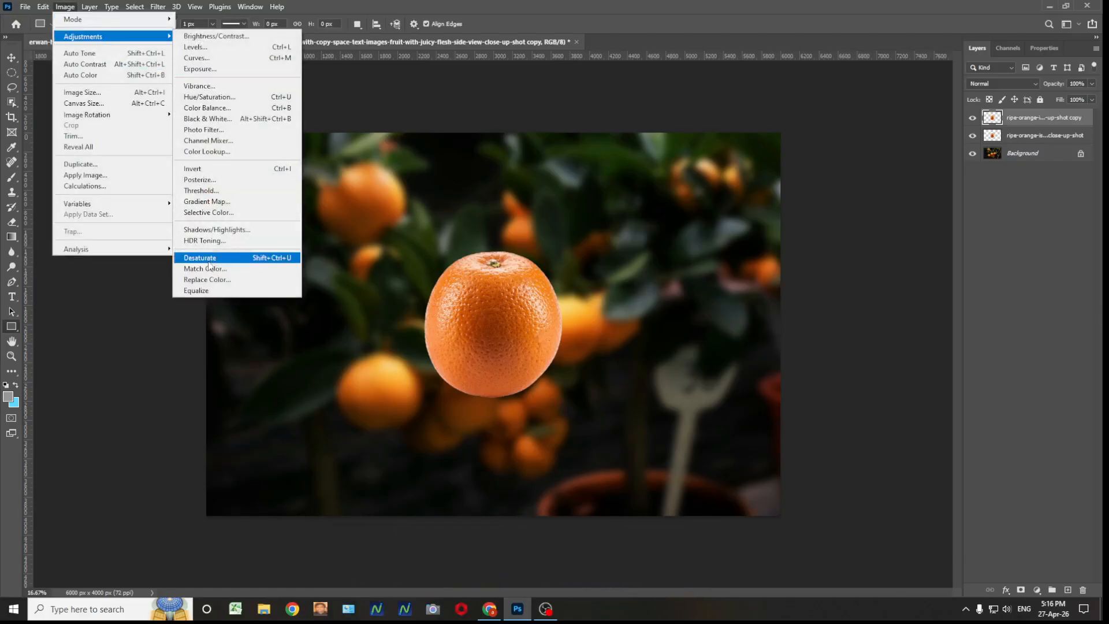
pyautogui.click(209, 258)
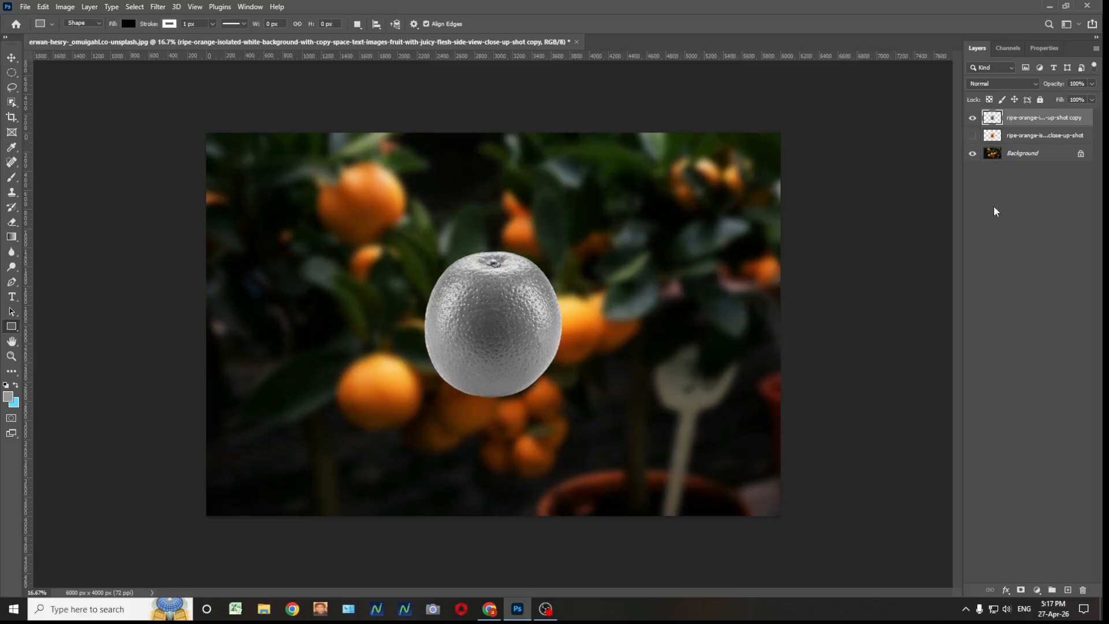
# - Set the grey orange copy's blend mode to Screen and adjust its input Levels to 86, 0.80 and 232
pyautogui.click(1002, 83)
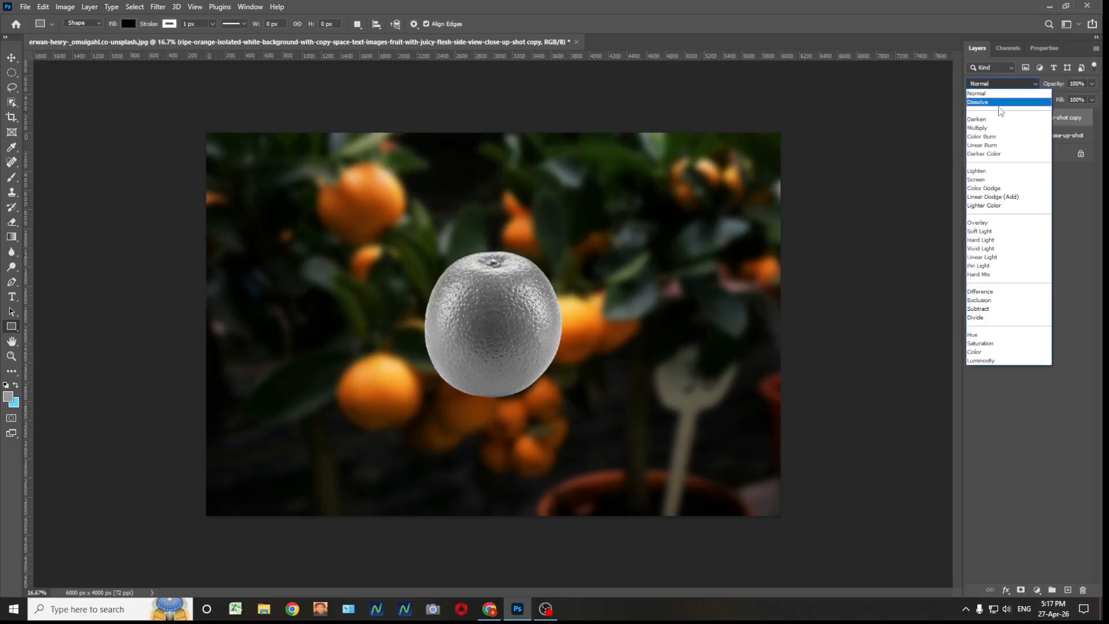
pyautogui.click(985, 180)
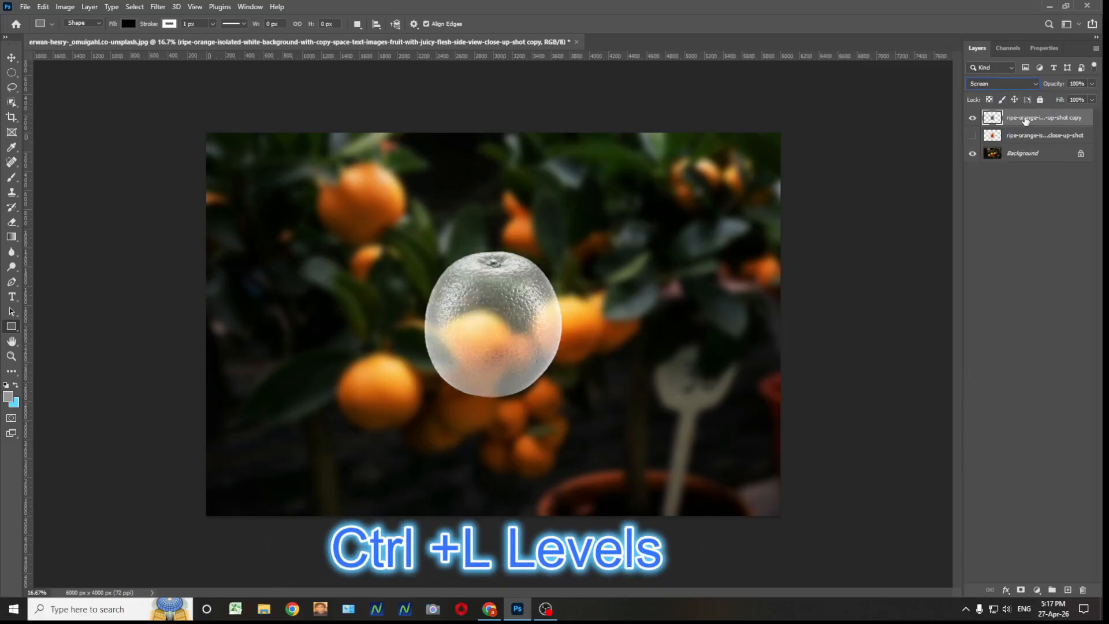
pyautogui.hotkey('ctrl', 'l')
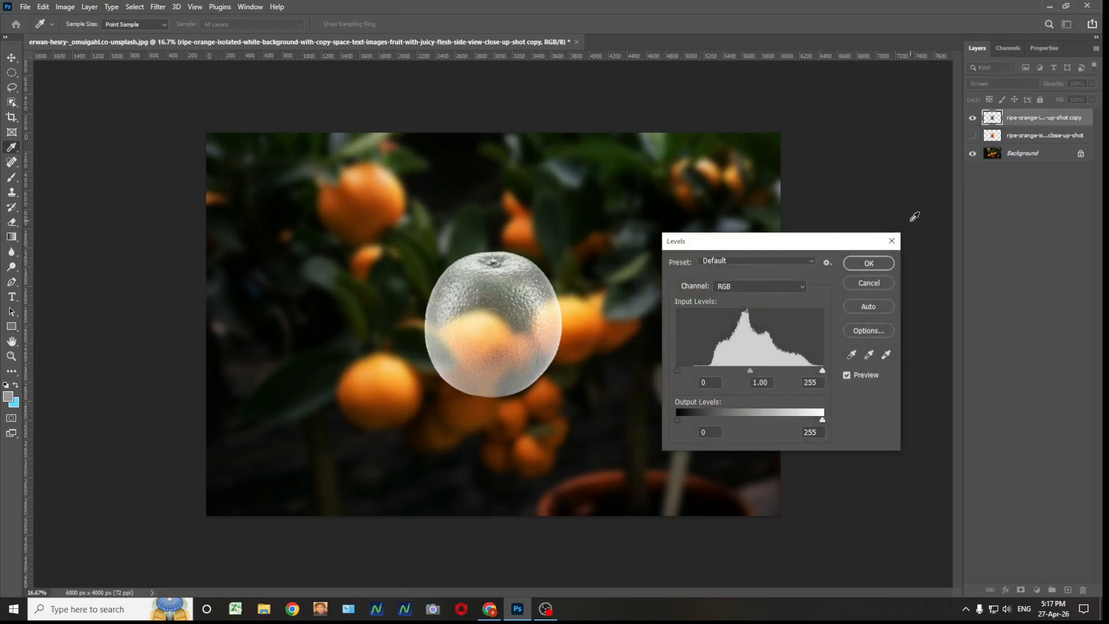
pyautogui.moveTo(870, 242); pyautogui.dragTo(871, 175)
pyautogui.moveTo(677, 303)
pyautogui.mouseDown()
pyautogui.moveTo(810, 303)
pyautogui.moveTo(773, 303)
pyautogui.mouseUp()
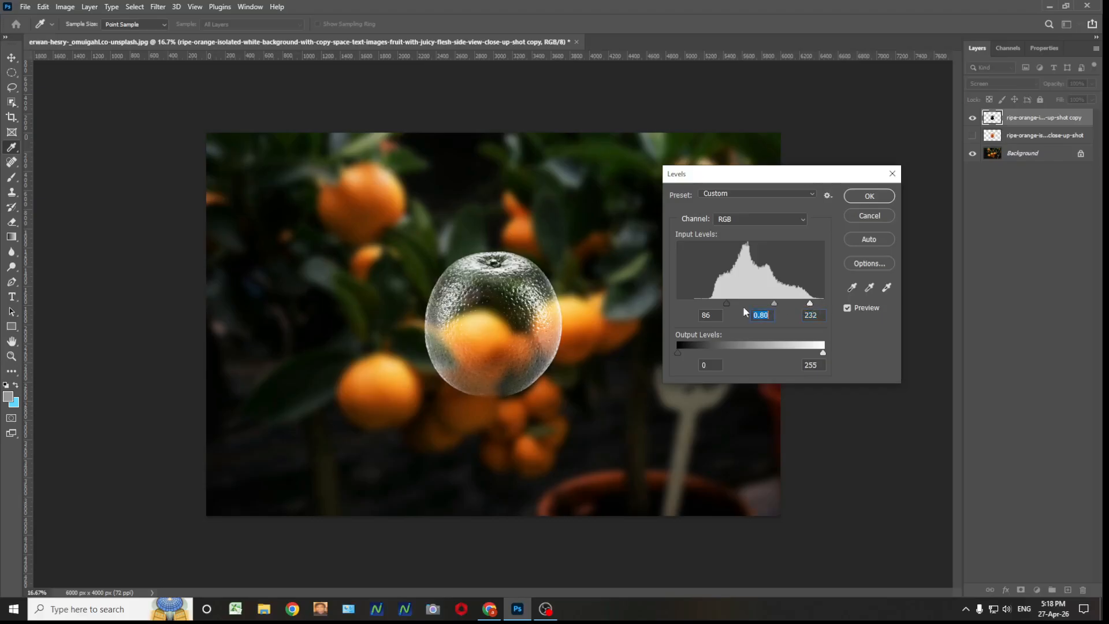
pyautogui.click(869, 197)
pyautogui.press('u')
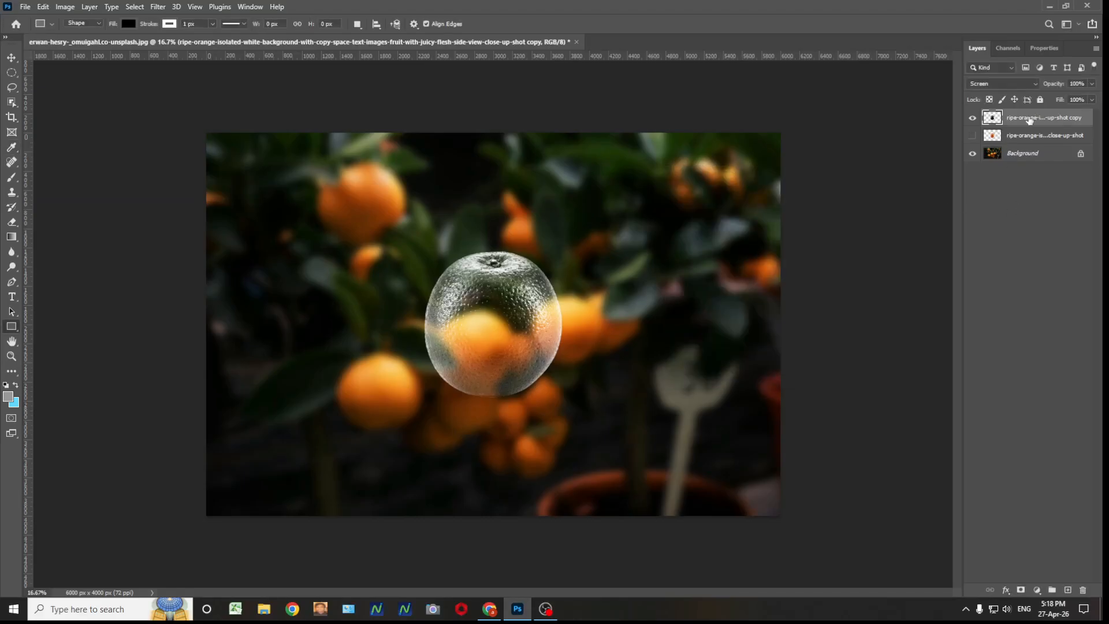
# - Add a layer mask to the orange copy and choose the Hard Round brush at 100% hardness
pyautogui.click(1022, 591)
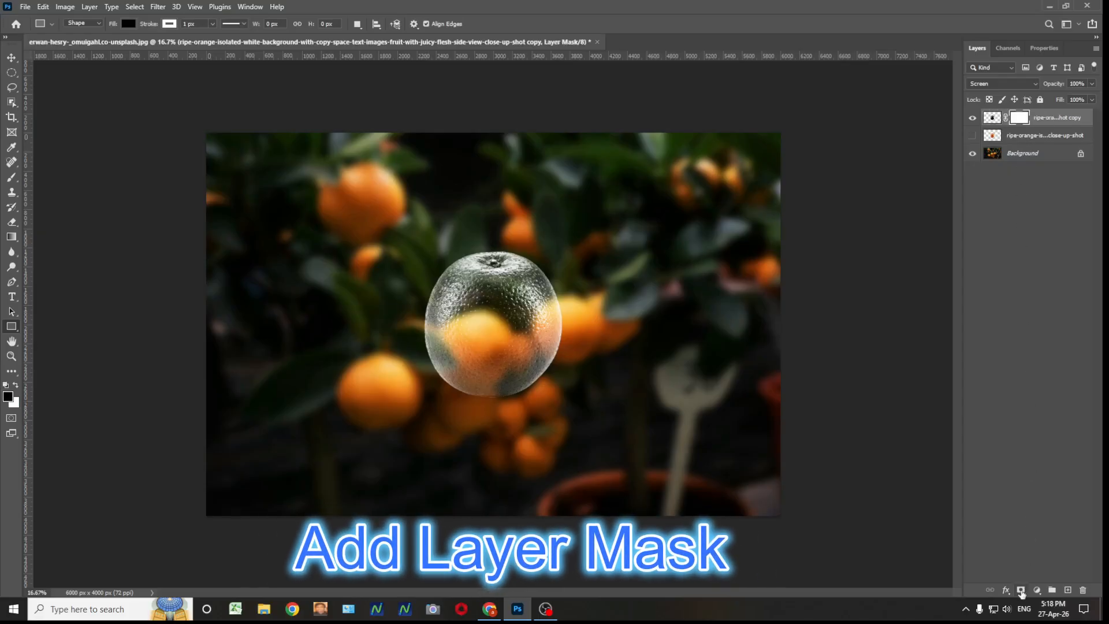
pyautogui.click(12, 177)
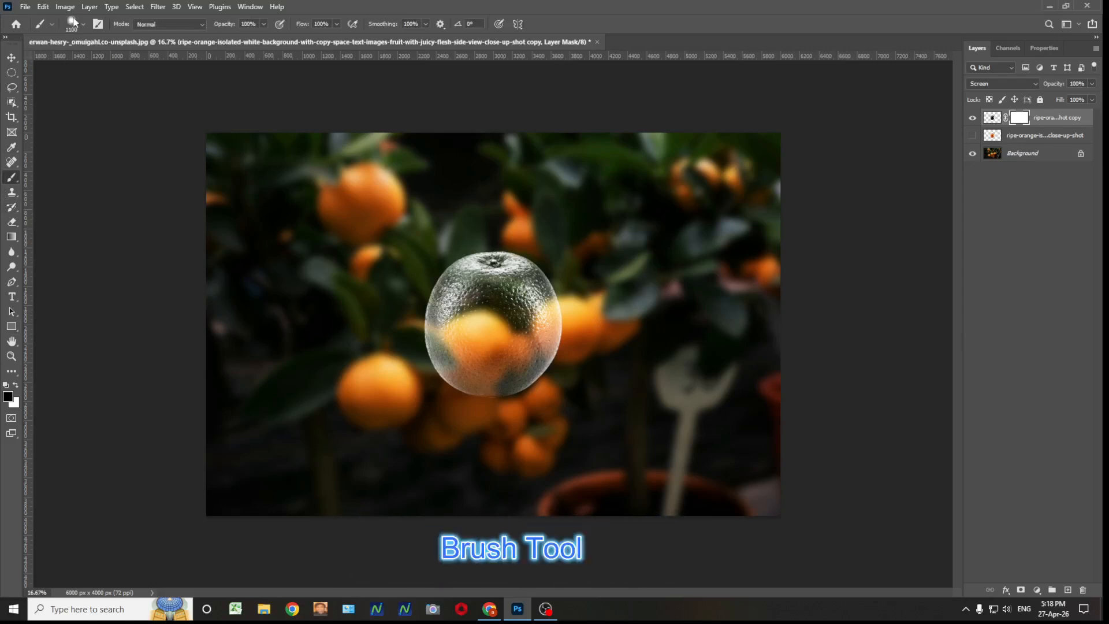
pyautogui.click(73, 25)
pyautogui.scroll(-1, 61, 192)
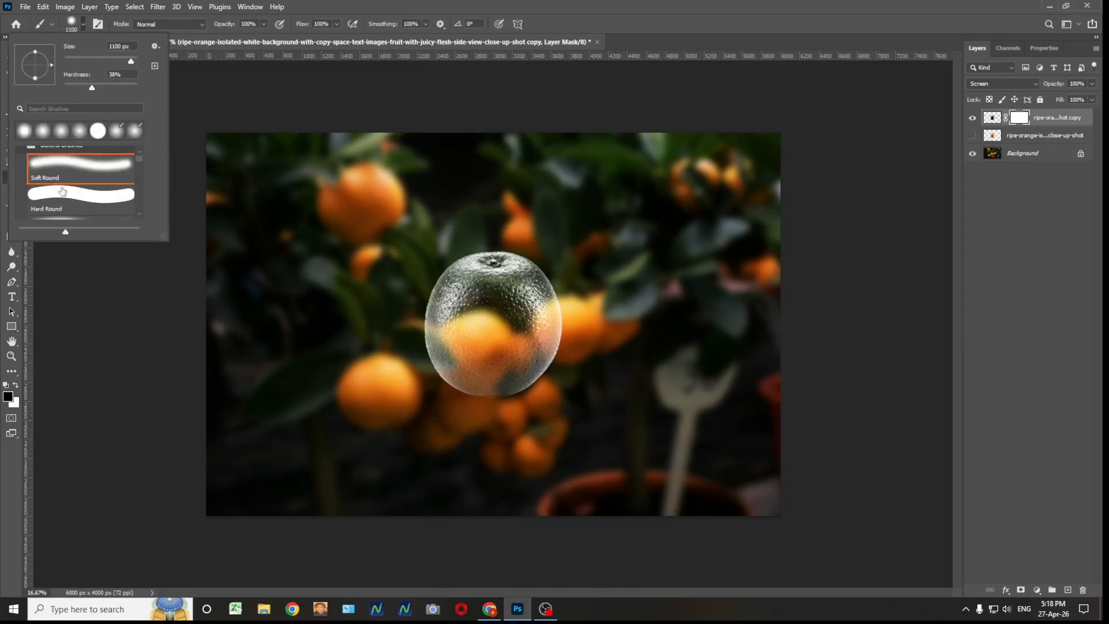
pyautogui.click(49, 196)
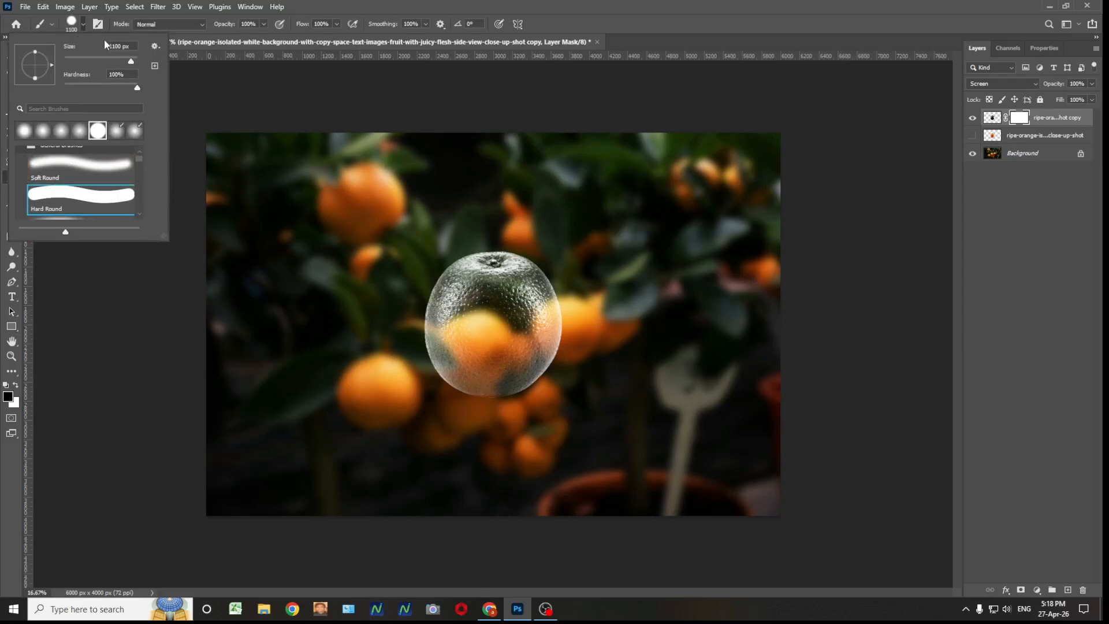
pyautogui.click(83, 25)
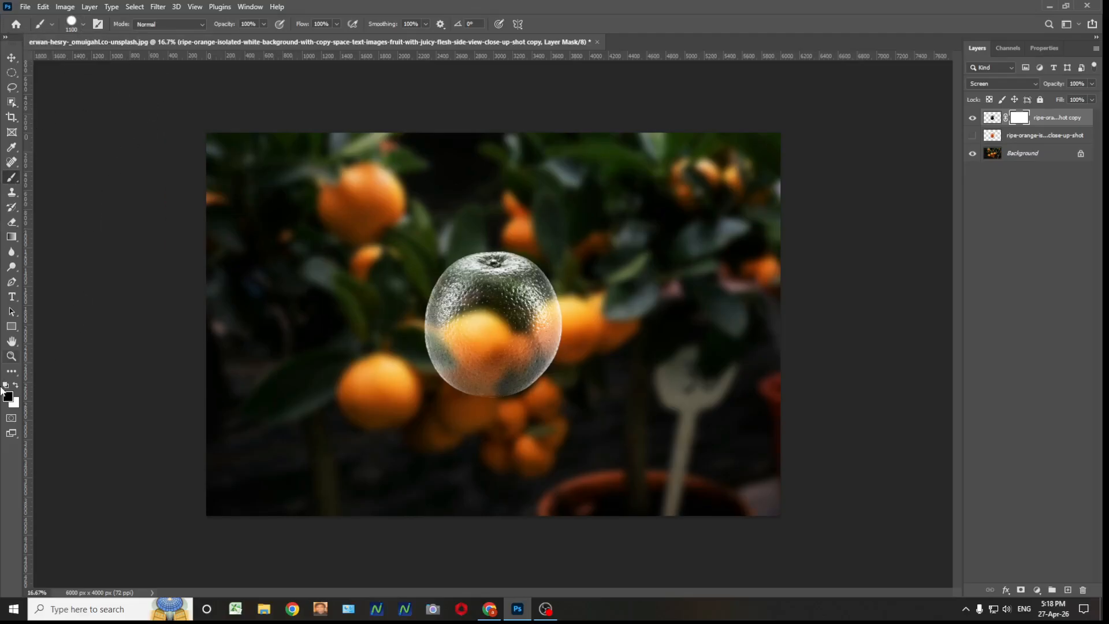
# - Enlarge the brush to 1400 px and paint black on the mask across the lower half of the transparent orange
pyautogui.press(']')
pyautogui.press(']')
pyautogui.press(']')
pyautogui.moveTo(381, 390)
pyautogui.mouseDown()
pyautogui.moveTo(443, 411)
pyautogui.moveTo(627, 387)
pyautogui.mouseUp()
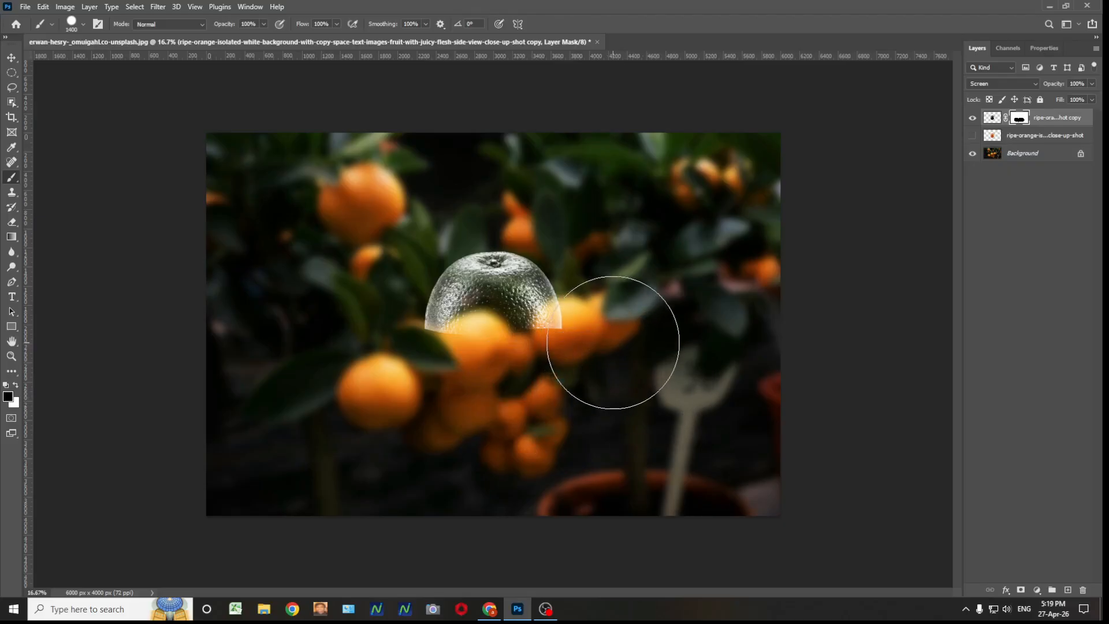
# - Show the original orange layer, copy the grey orange's layer mask onto it and invert the copied mask
pyautogui.press('u')
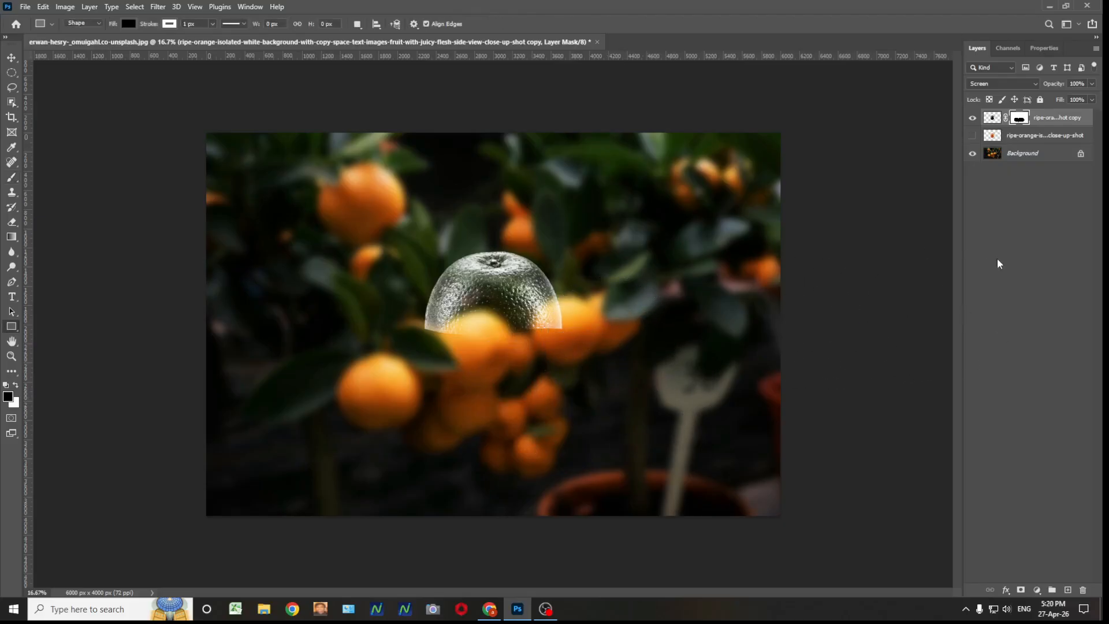
pyautogui.click(973, 136)
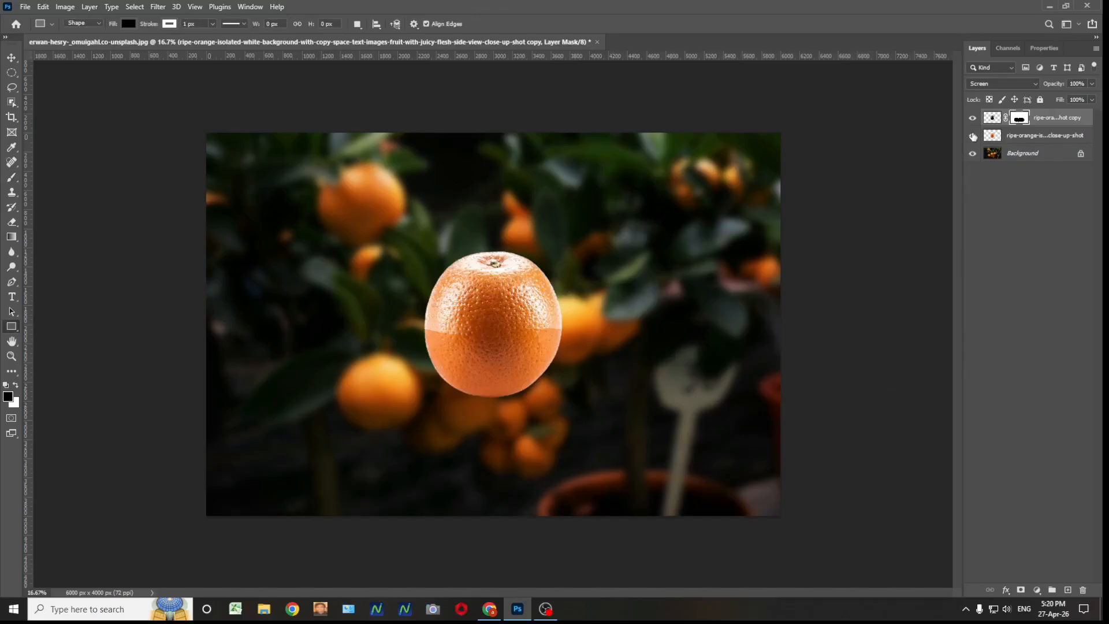
pyautogui.moveTo(1032, 118); pyautogui.dragTo(1026, 140)
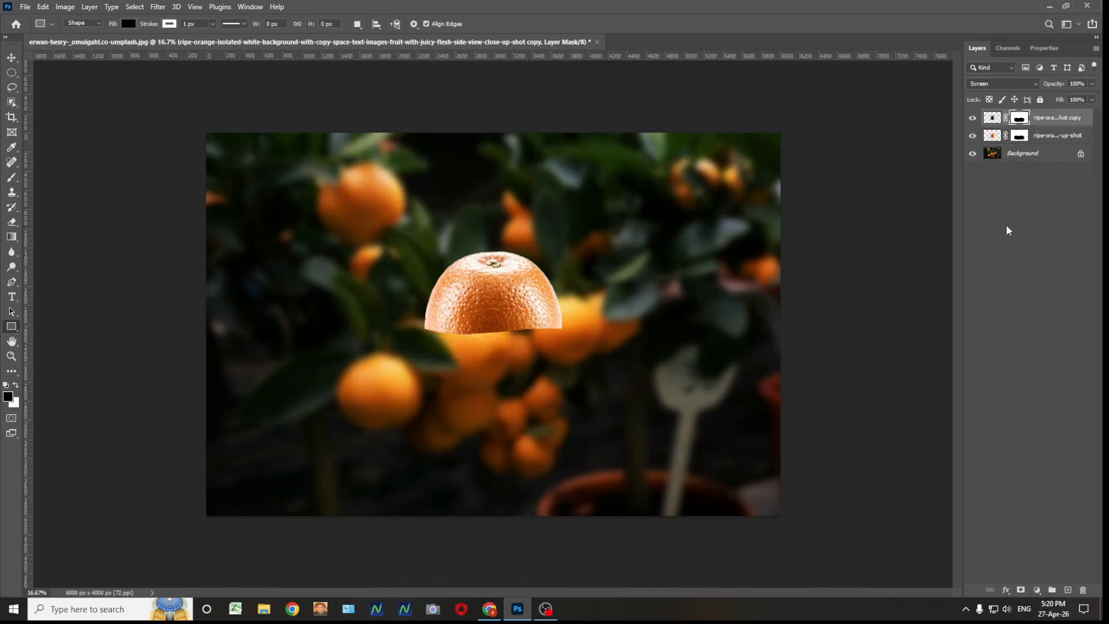
pyautogui.click(1018, 136)
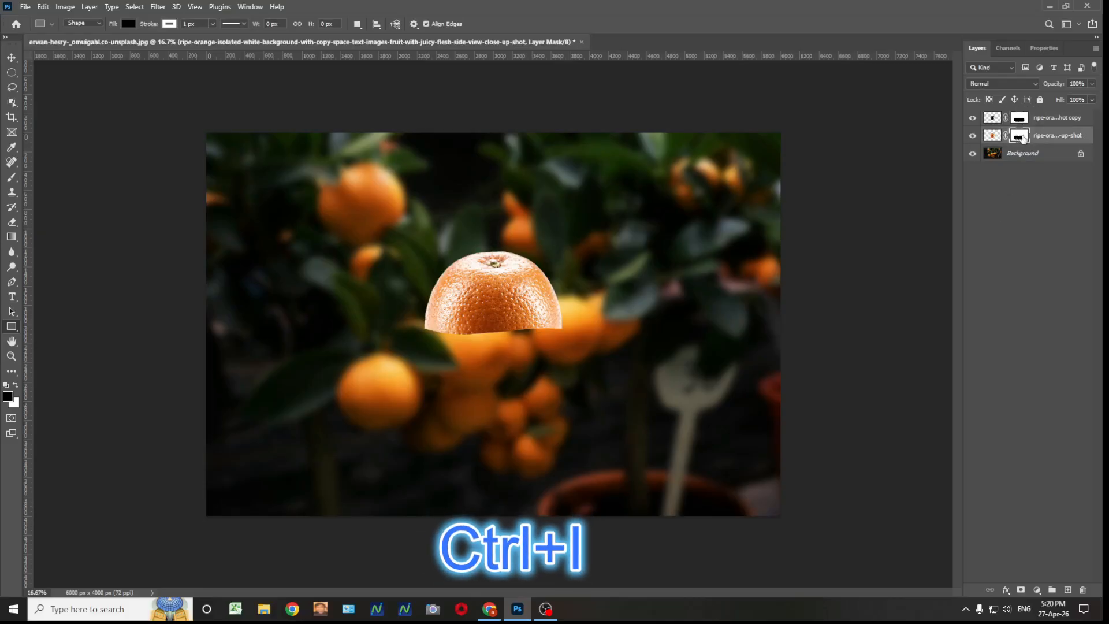
pyautogui.hotkey('ctrl', 'i')
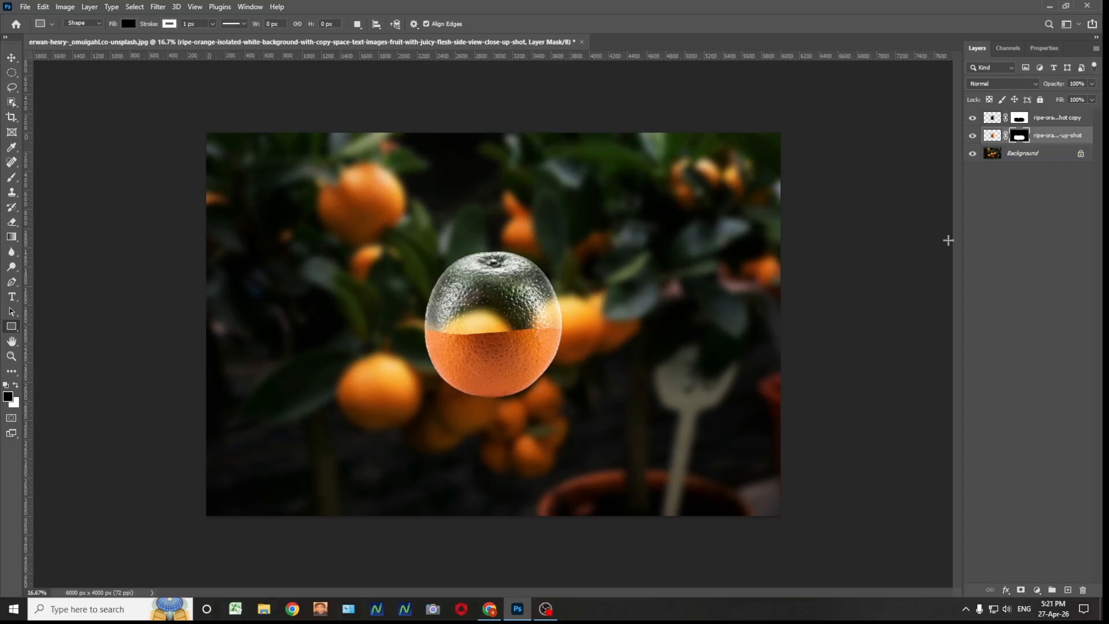
# - Place the slice-ripe-orange-citrus-fruit-isolated-white image as an embedded object and scale it to about 213% over the orange
pyautogui.click(25, 7)
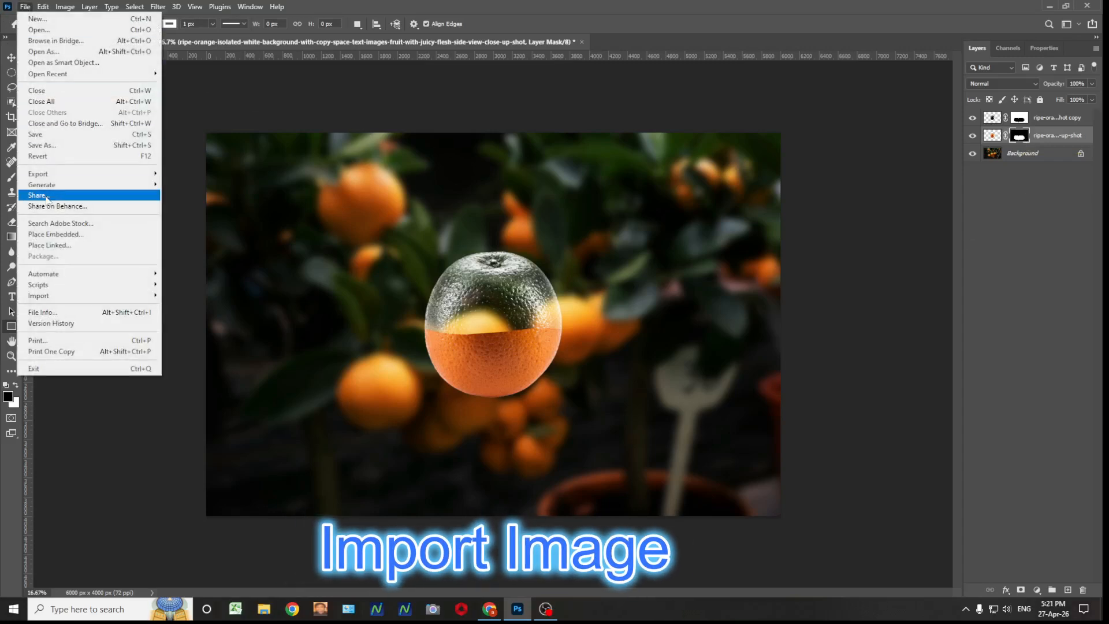
pyautogui.click(57, 234)
pyautogui.scroll(-5, 370, 276)
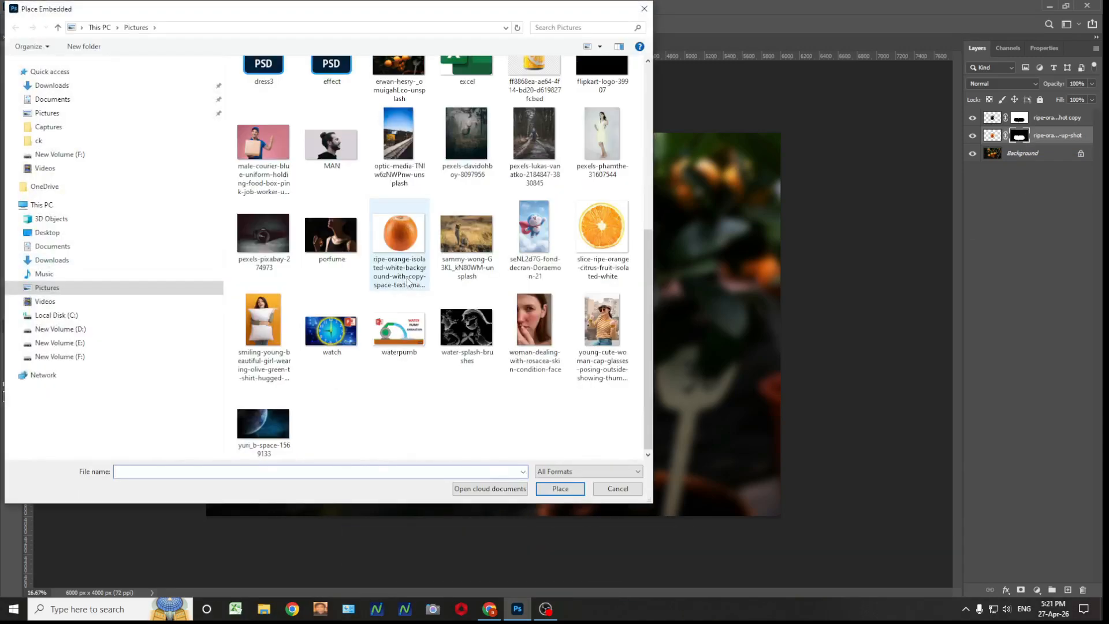
pyautogui.click(600, 272)
pyautogui.click(561, 490)
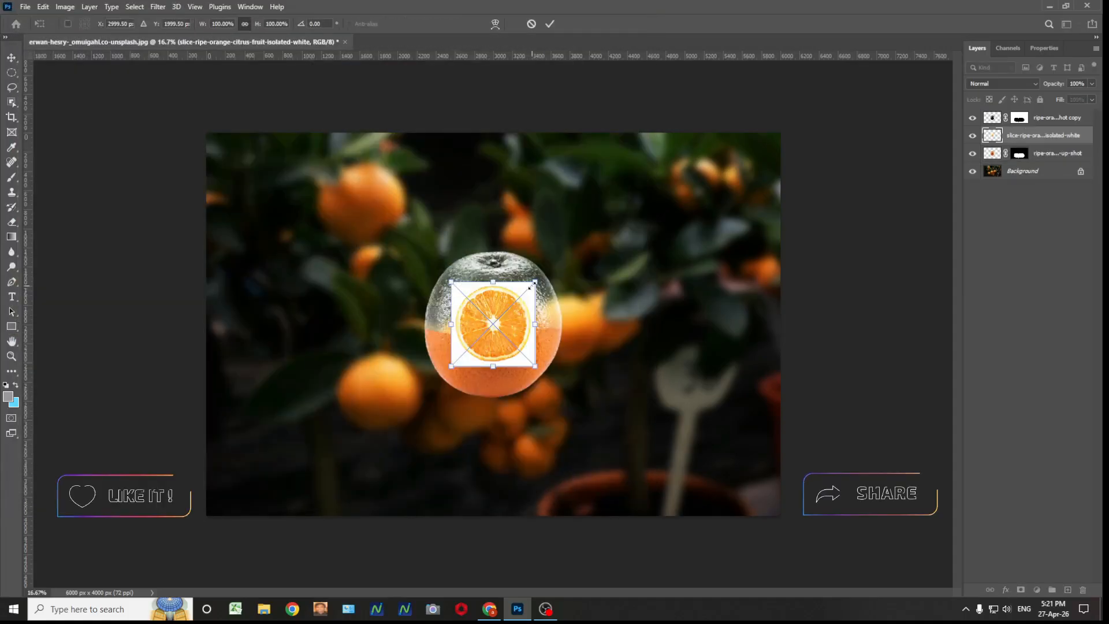
pyautogui.moveTo(534, 283); pyautogui.dragTo(587, 239)
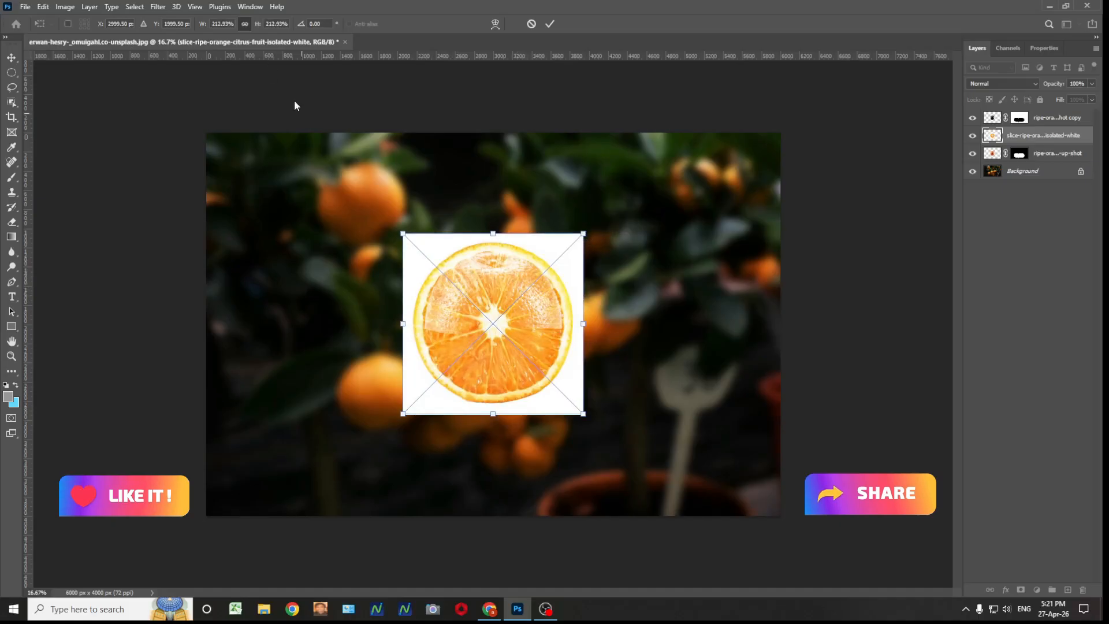
pyautogui.click(549, 24)
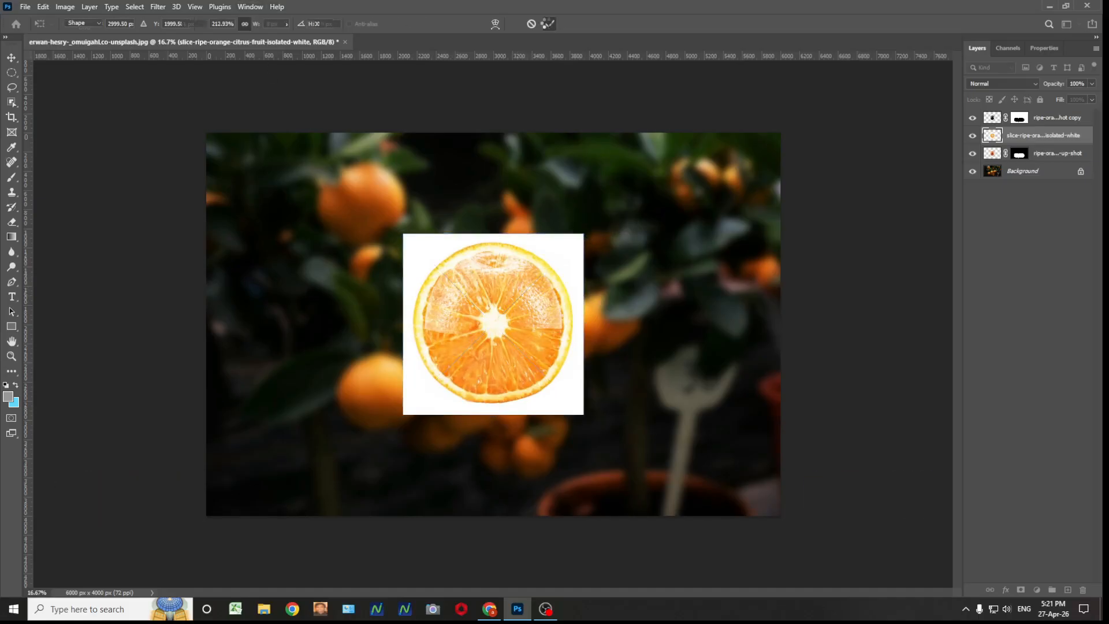
# - Convert the placed slice to a pixel layer retaining its transforms, remove its background and apply the resulting layer mask
pyautogui.click(1035, 47)
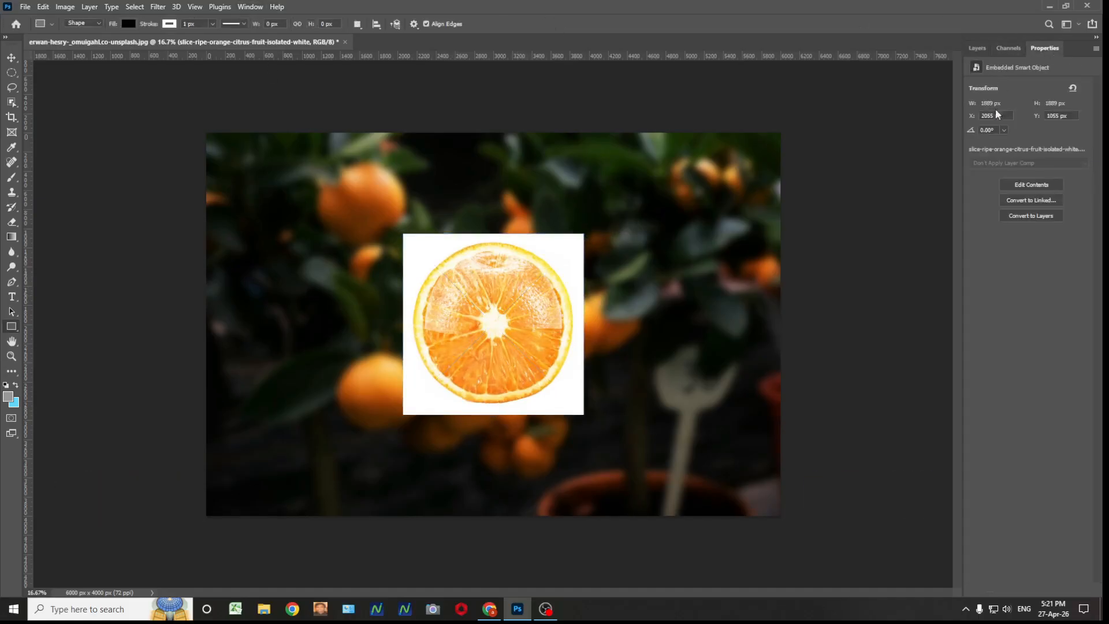
pyautogui.click(1025, 217)
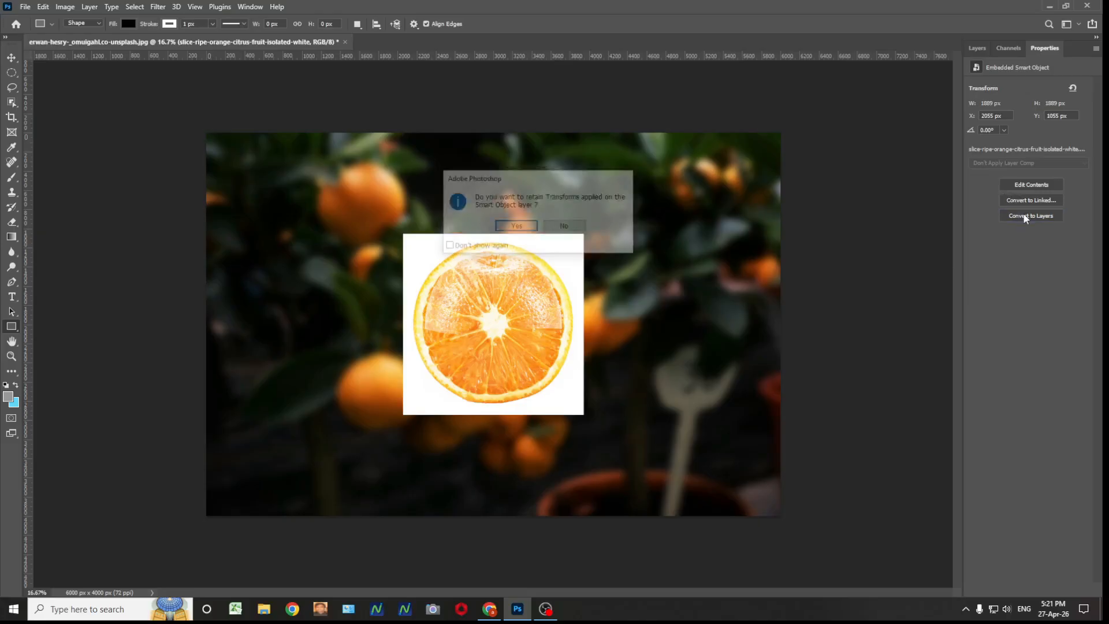
pyautogui.click(524, 226)
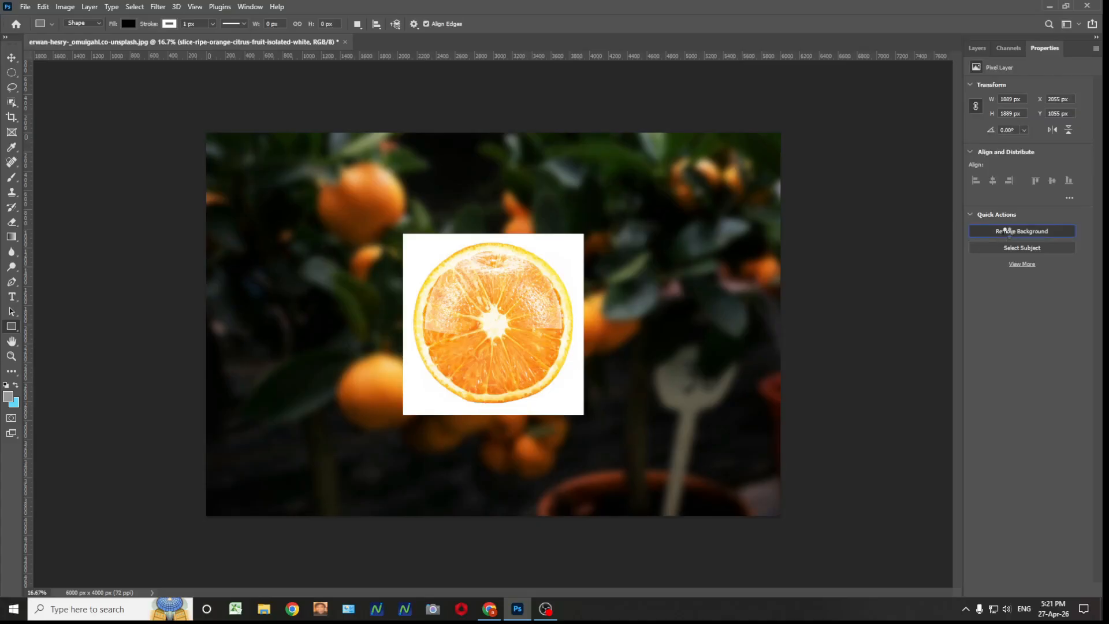
pyautogui.click(983, 48)
pyautogui.rightClick(1021, 137)
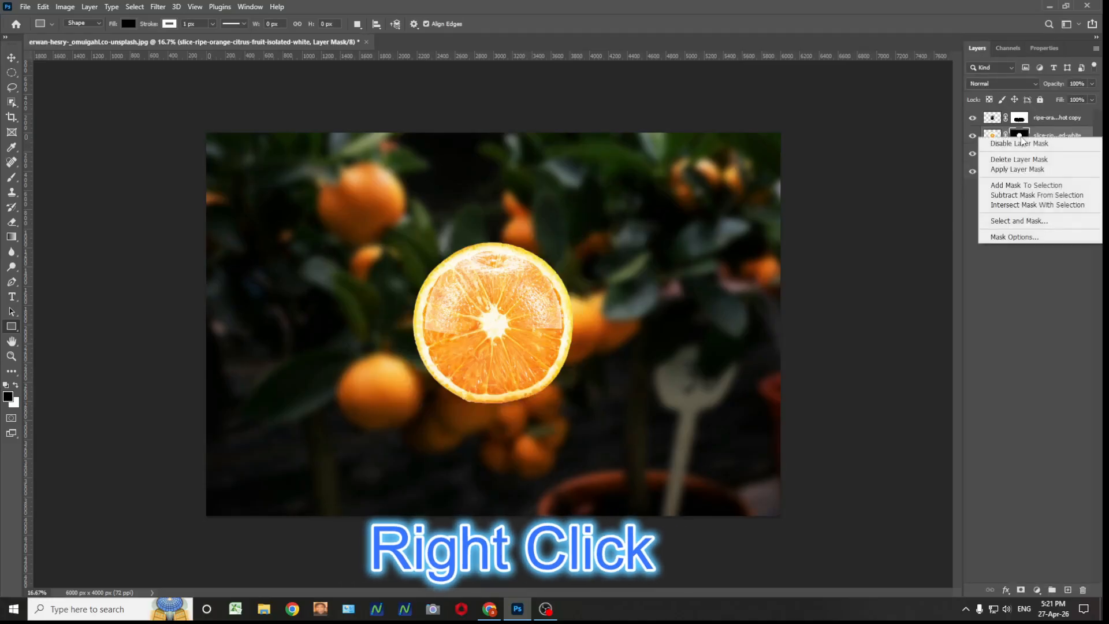
pyautogui.click(1018, 171)
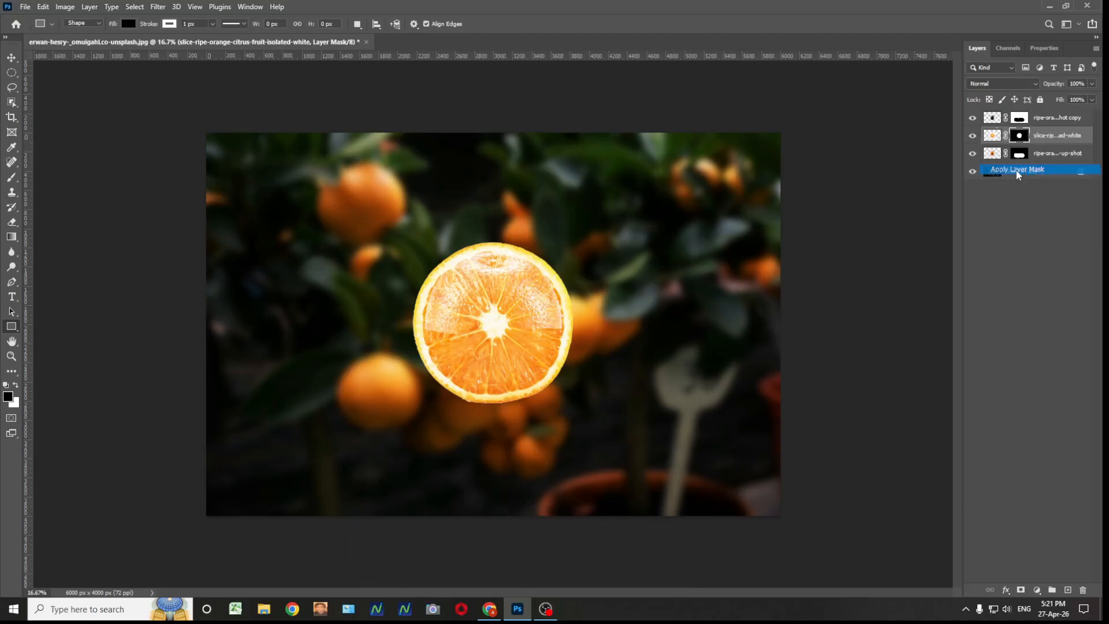
# - Free-transform the orange slice to about 86% width and 18% height, fitting it over the orange's cut line as a flat ellipse
pyautogui.hotkey('ctrl', 't')
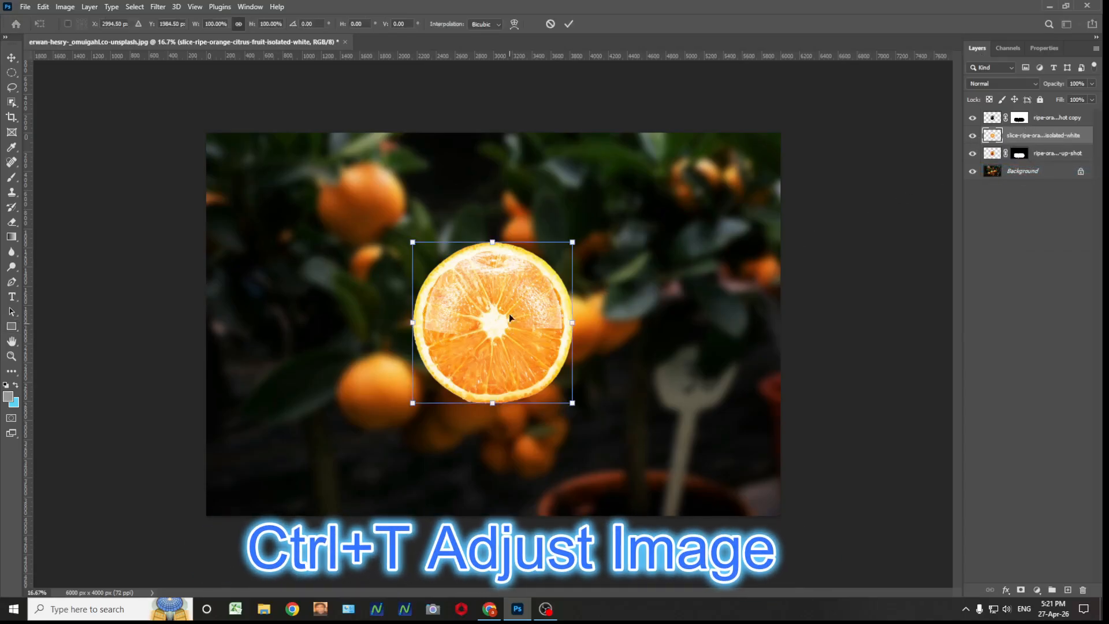
pyautogui.moveTo(571, 242); pyautogui.dragTo(571, 325)
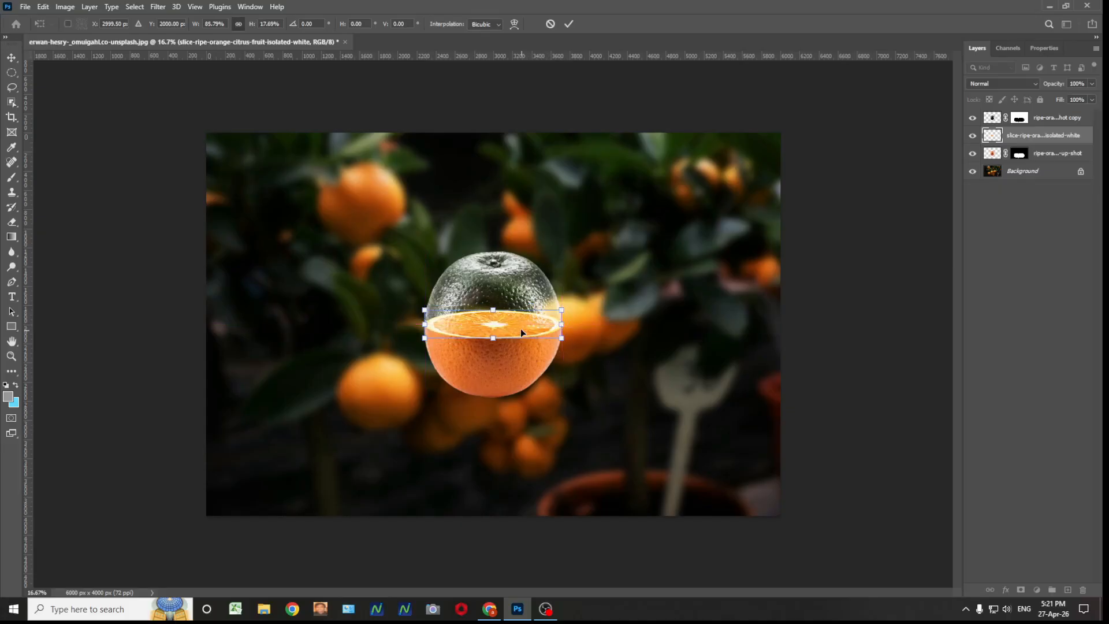
pyautogui.press('Left')
pyautogui.click(567, 25)
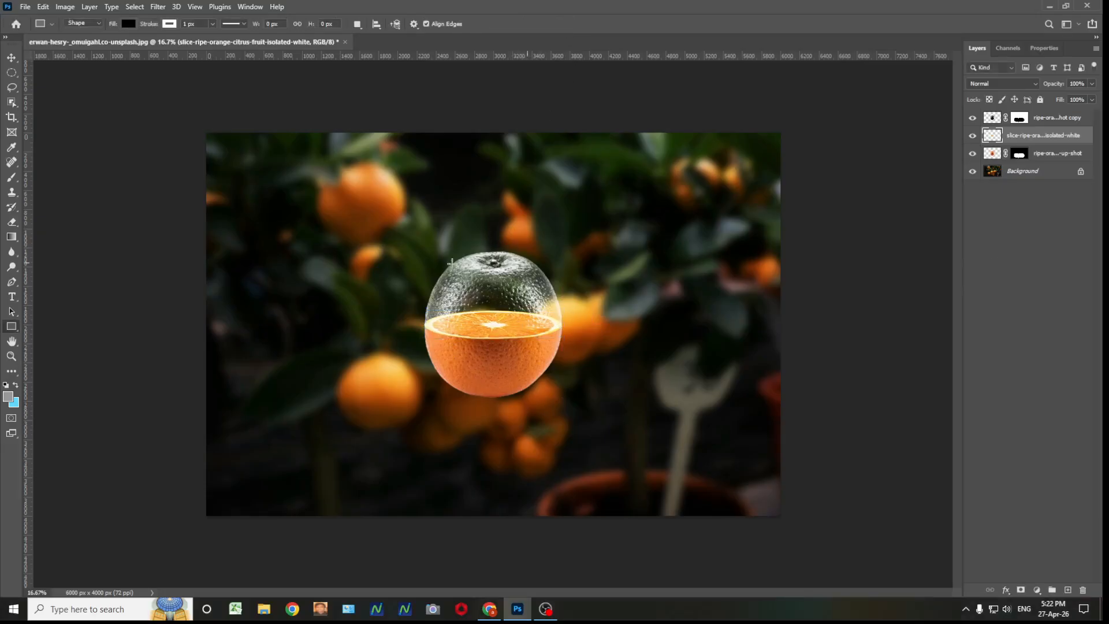
# - Paint white with a 200 px brush on the grey orange copy's mask to restore the glass texture across the slice
pyautogui.click(1022, 118)
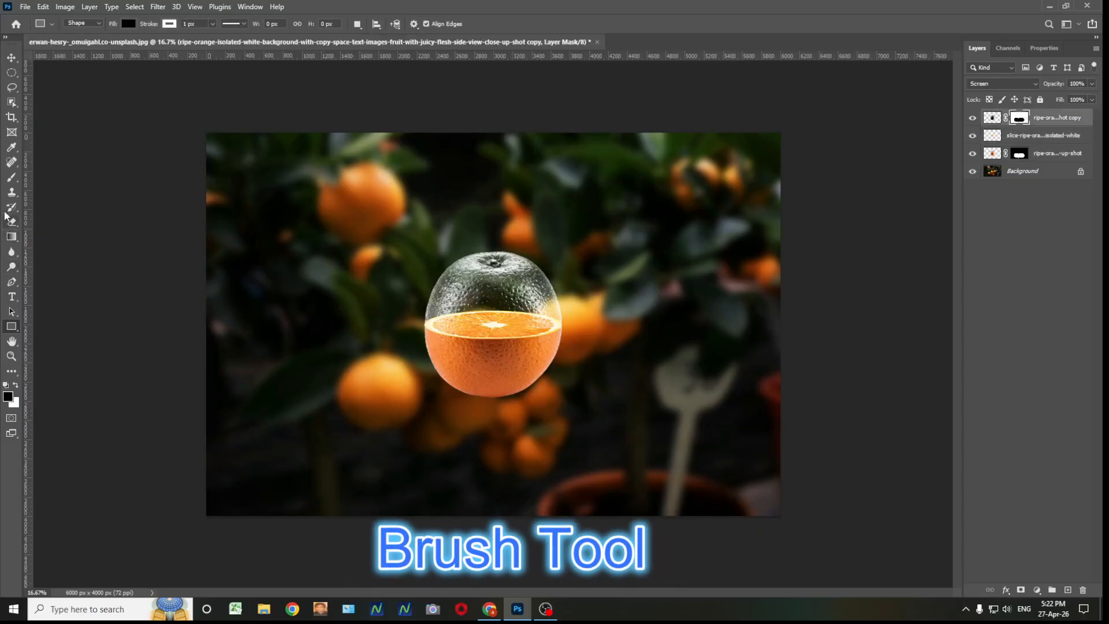
pyautogui.click(12, 179)
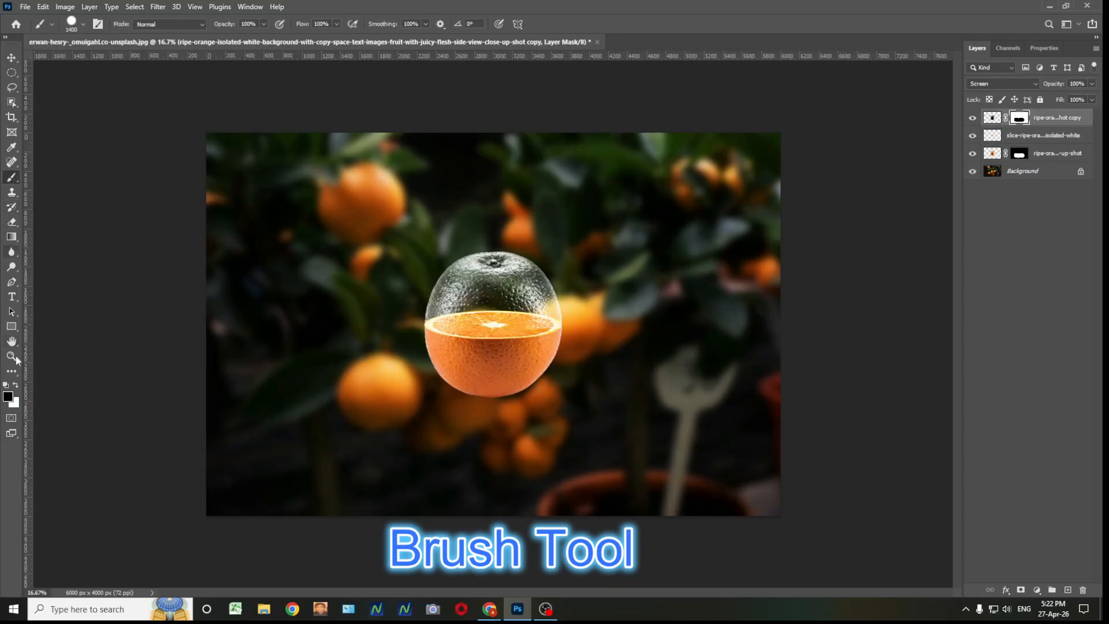
pyautogui.click(16, 384)
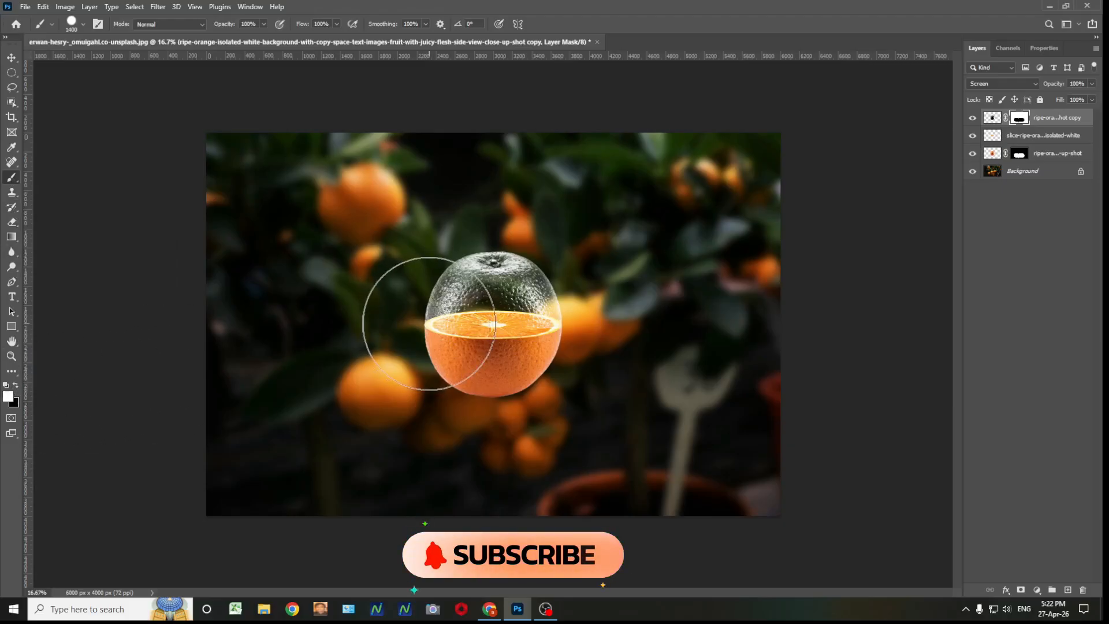
pyautogui.keyDown('ctrl'); pyautogui.click(460, 312); pyautogui.keyUp('ctrl')
pyautogui.keyDown('ctrl'); pyautogui.click(460, 312); pyautogui.keyUp('ctrl')
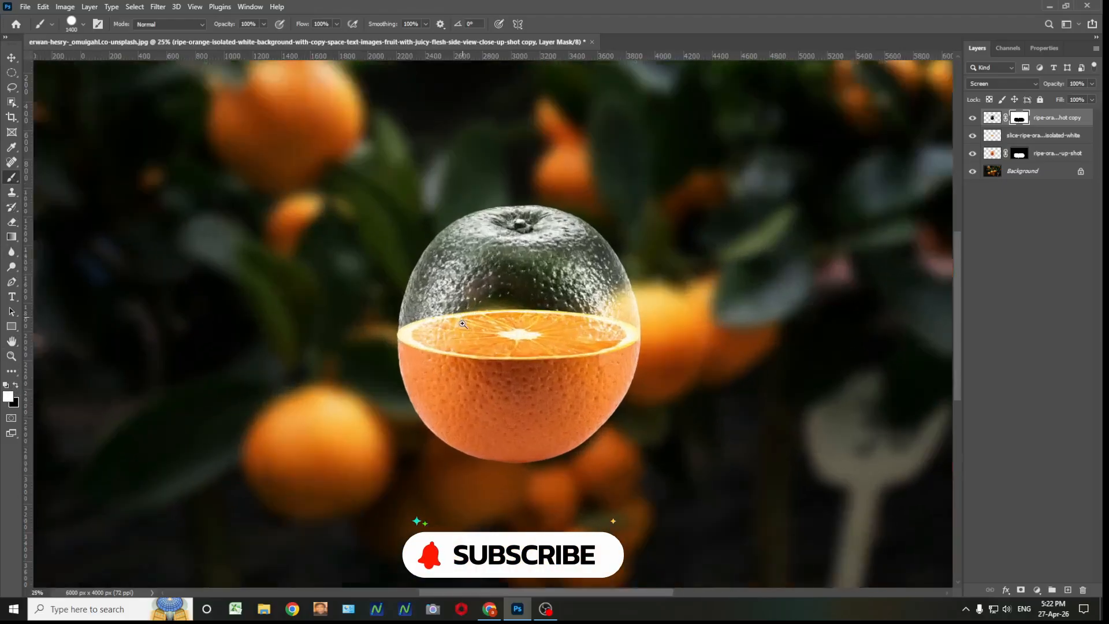
pyautogui.keyDown('ctrl'); pyautogui.click(463, 324); pyautogui.keyUp('ctrl')
pyautogui.keyDown('ctrl'); pyautogui.click(470, 341); pyautogui.keyUp('ctrl')
pyautogui.press('[')
pyautogui.press('[')
pyautogui.press('[')
pyautogui.press('[')
pyautogui.press('[')
pyautogui.press('[')
pyautogui.press('[')
pyautogui.press('[')
pyautogui.press('[')
pyautogui.press('[')
pyautogui.press('[')
pyautogui.press('[')
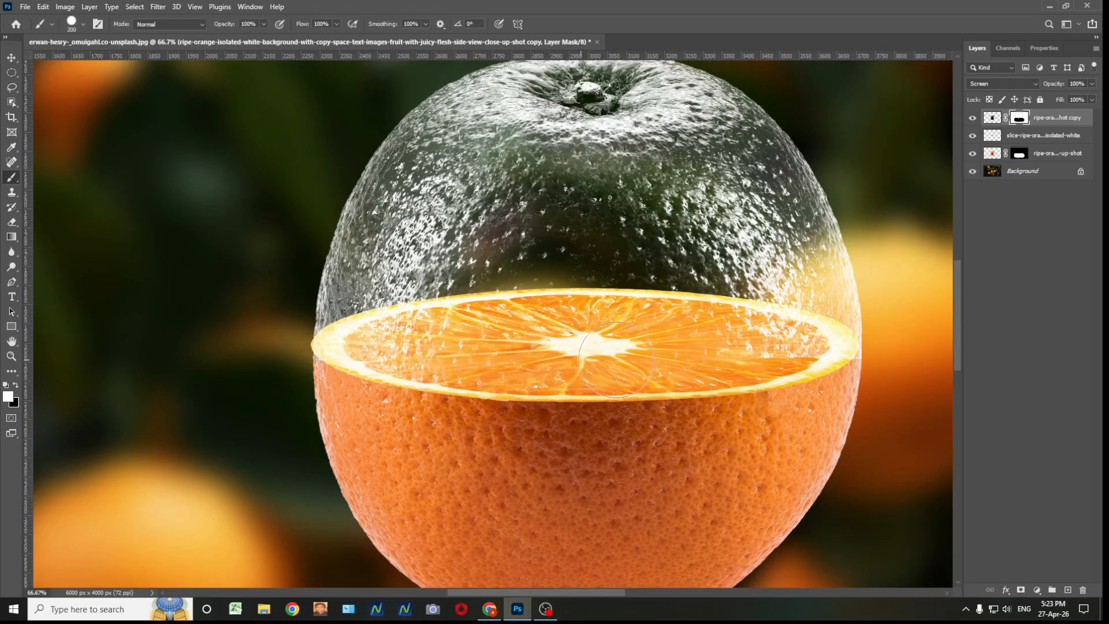
pyautogui.moveTo(754, 352); pyautogui.dragTo(836, 331)
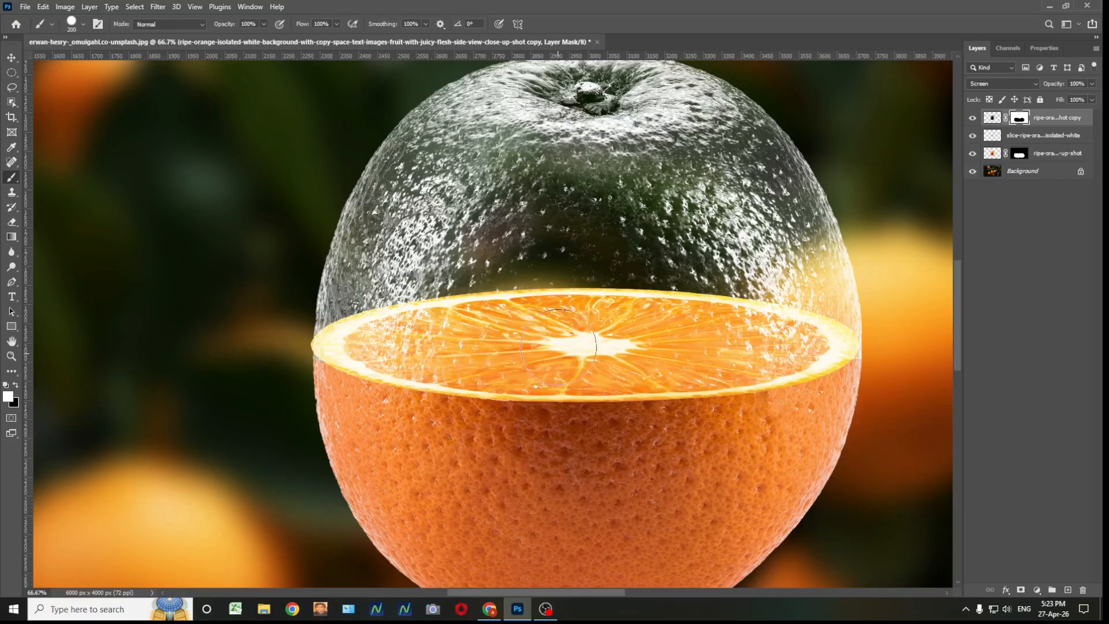
pyautogui.click(11, 58)
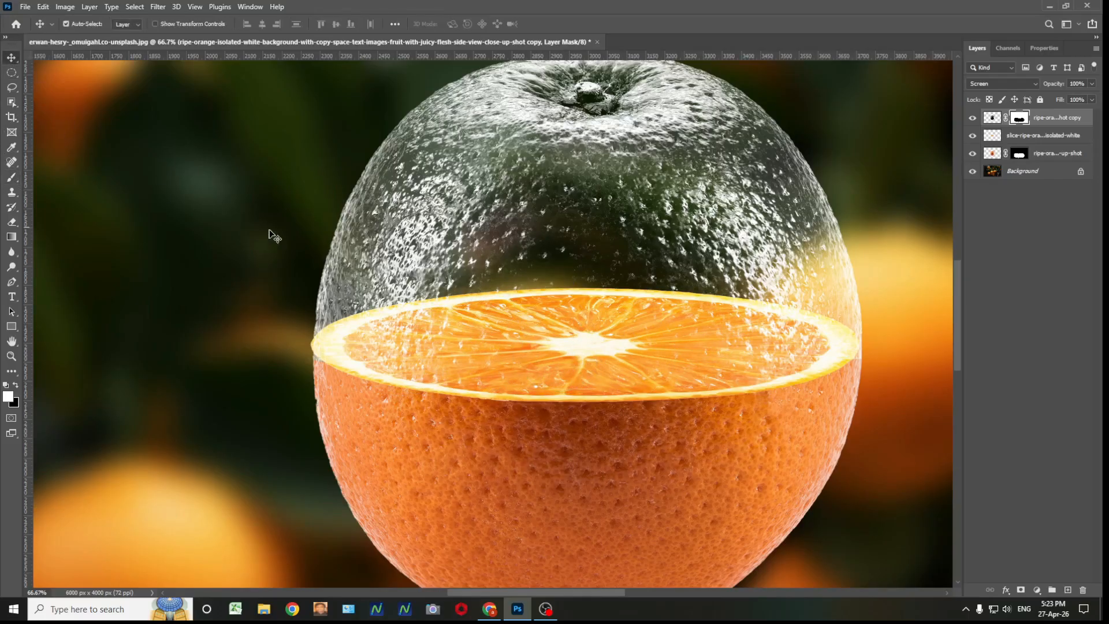
pyautogui.keyDown('alt'); pyautogui.click(478, 306); pyautogui.keyUp('alt')
pyautogui.keyDown('alt'); pyautogui.click(531, 310); pyautogui.keyUp('alt')
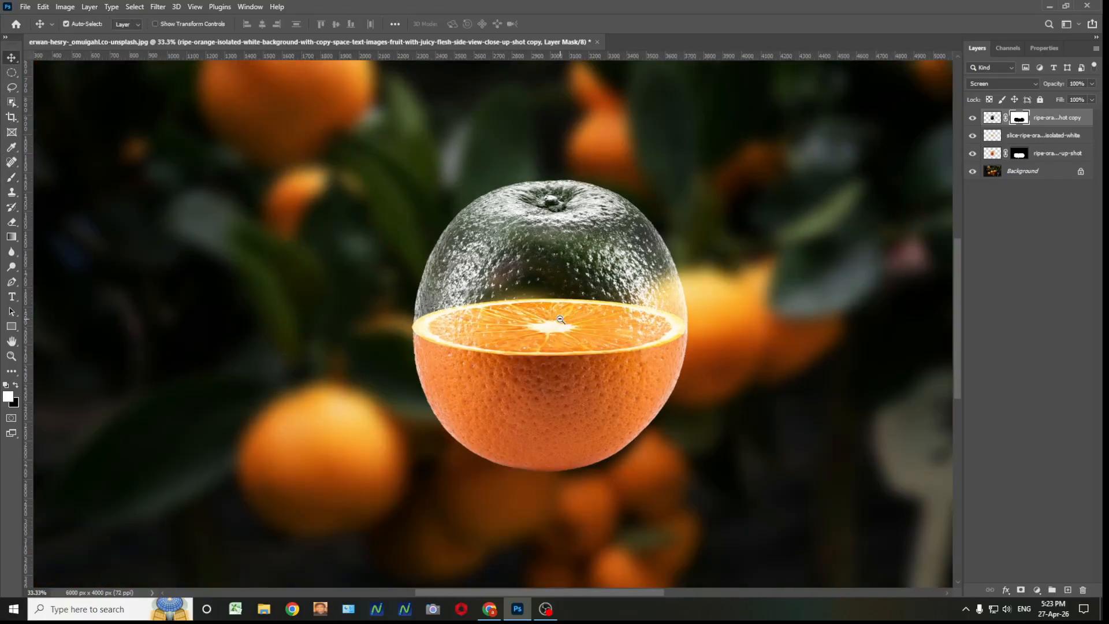
pyautogui.keyDown('alt'); pyautogui.click(559, 319); pyautogui.keyUp('alt')
pyautogui.keyDown('alt'); pyautogui.click(559, 319); pyautogui.keyUp('alt')
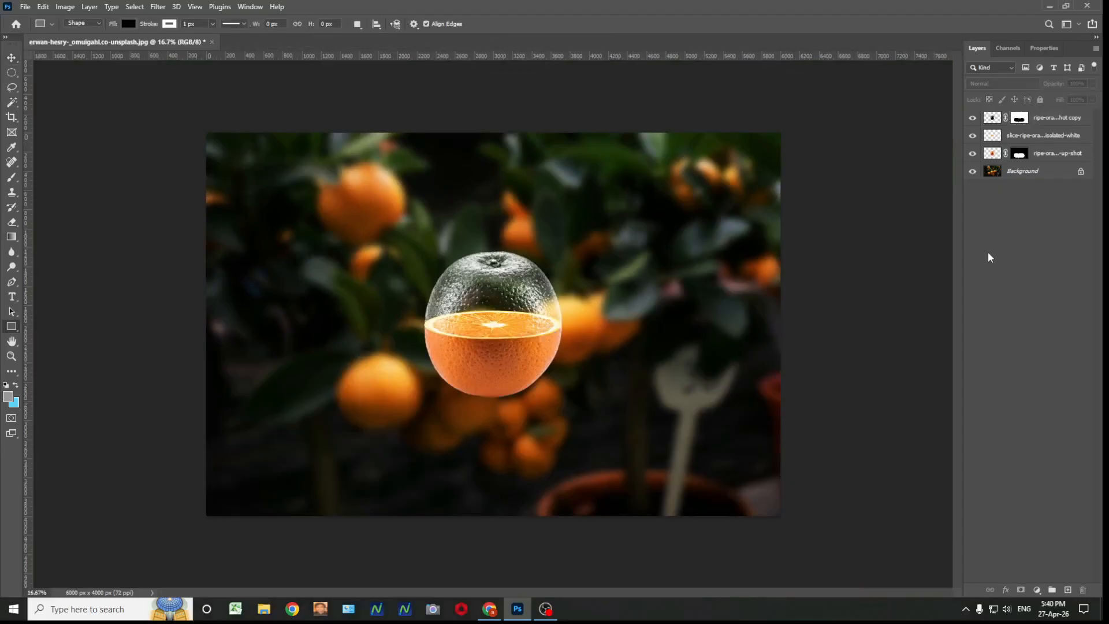
# - Add a new empty layer directly above the Background and choose the 352 px blue-water-splash brush
pyautogui.click(1034, 159)
pyautogui.click(1028, 173)
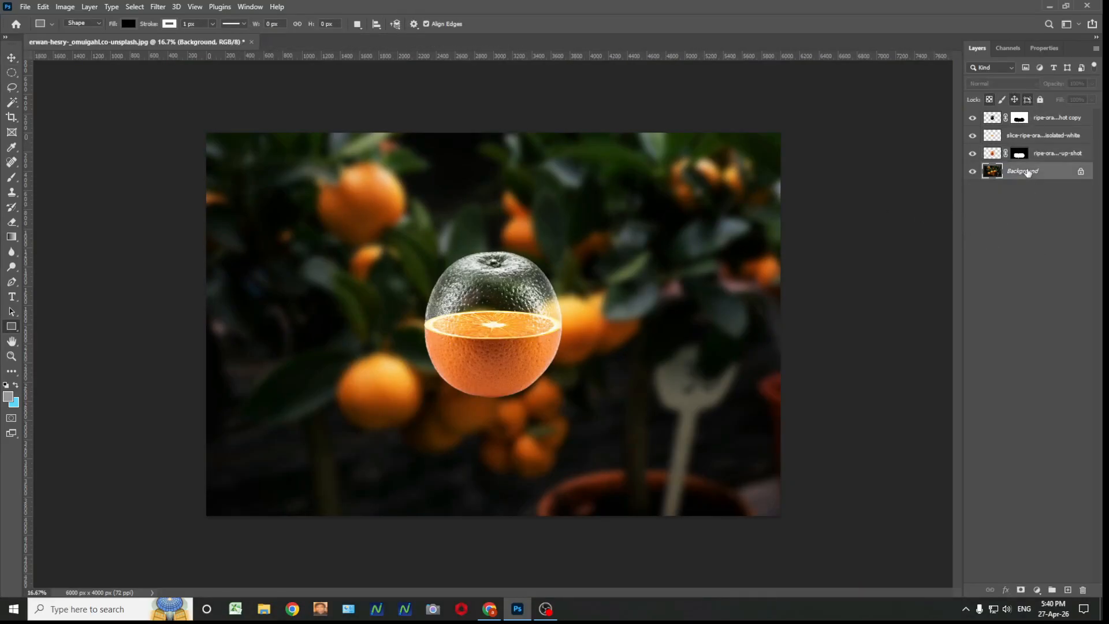
pyautogui.click(1068, 591)
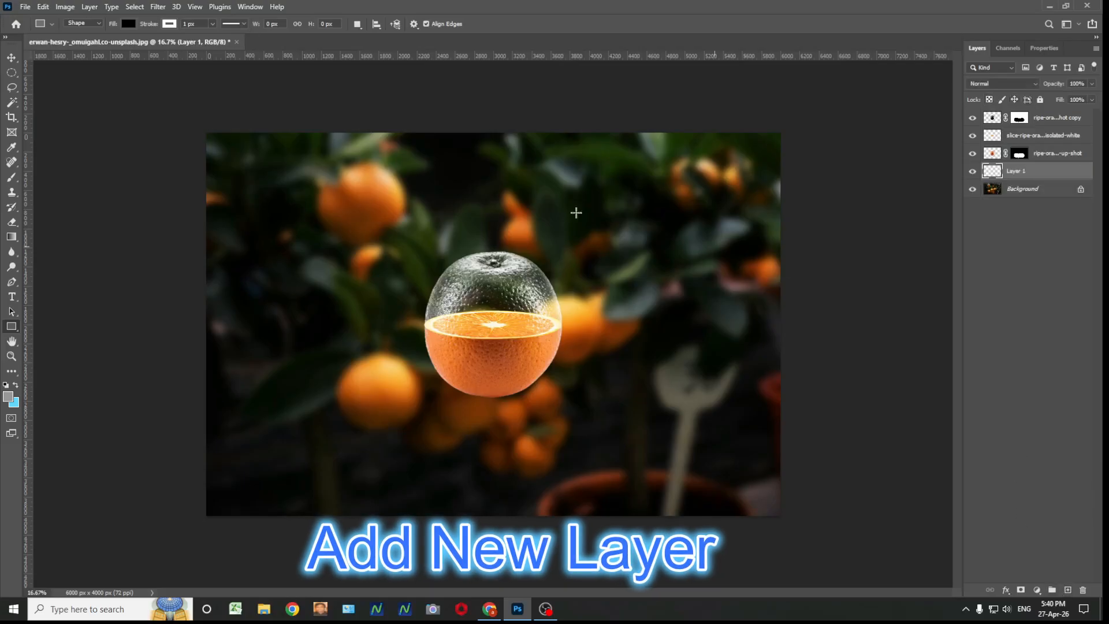
pyautogui.click(11, 177)
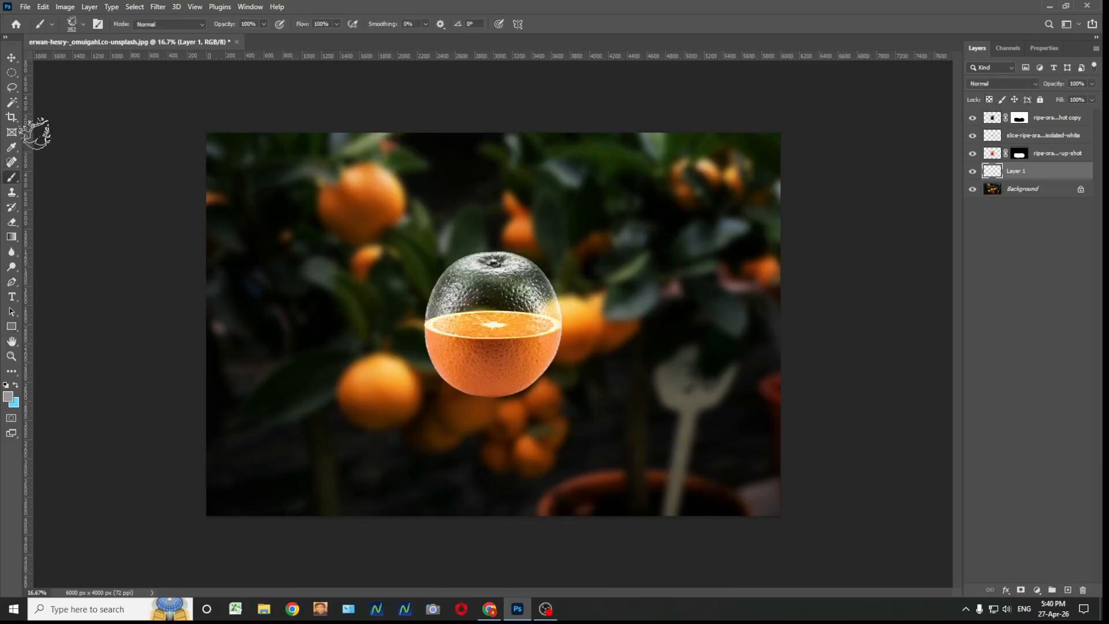
pyautogui.click(83, 24)
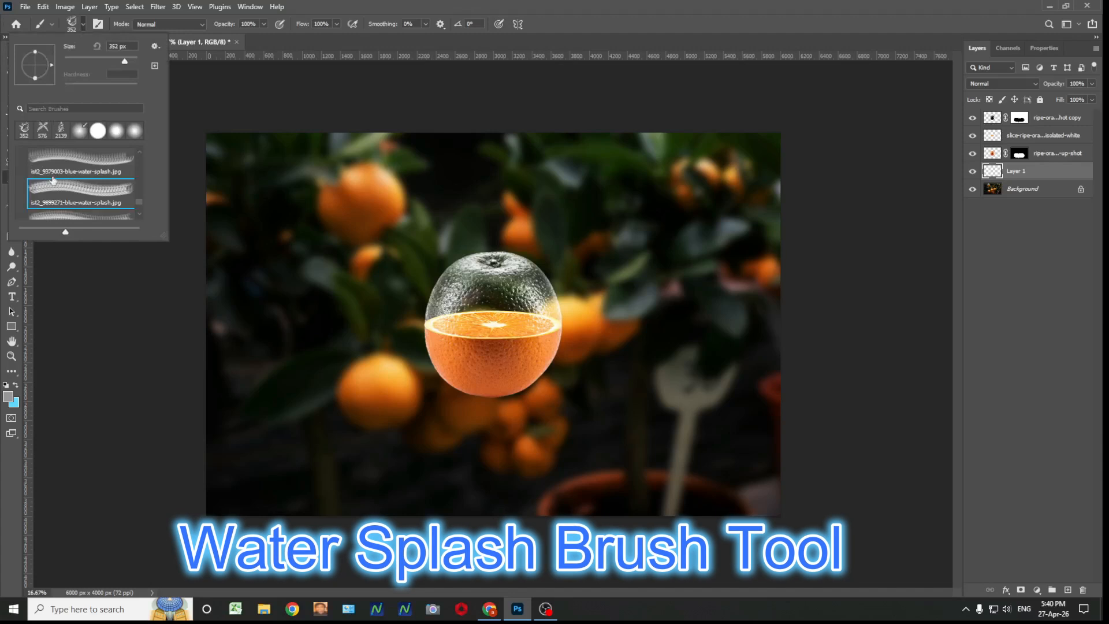
pyautogui.click(25, 135)
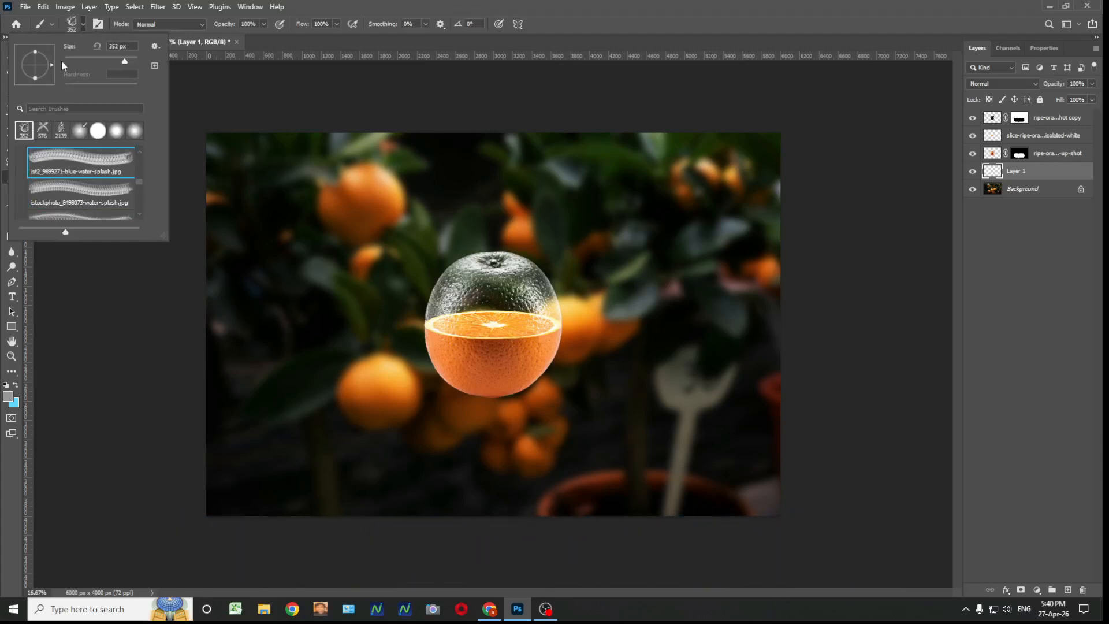
pyautogui.click(83, 24)
# - Resize the splash brush to 2300 px and stamp one grey water splash around the orange on the new layer
pyautogui.press(']')
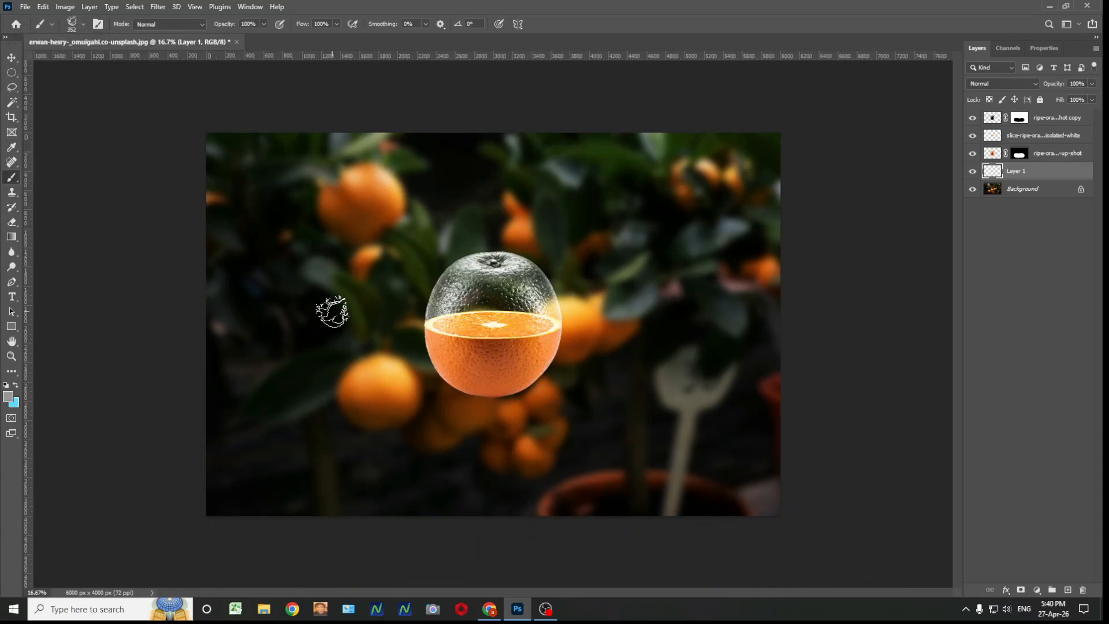
pyautogui.press(']')
pyautogui.press(']')
pyautogui.press(']')
pyautogui.press(']')
pyautogui.press(']')
pyautogui.press(']')
pyautogui.press(']')
pyautogui.press(']')
pyautogui.press(']')
pyautogui.press(']')
pyautogui.press(']')
pyautogui.press(']')
pyautogui.press(']')
pyautogui.press(']')
pyautogui.press(']')
pyautogui.press(']')
pyautogui.press(']')
pyautogui.press(']')
pyautogui.press(']')
pyautogui.press(']')
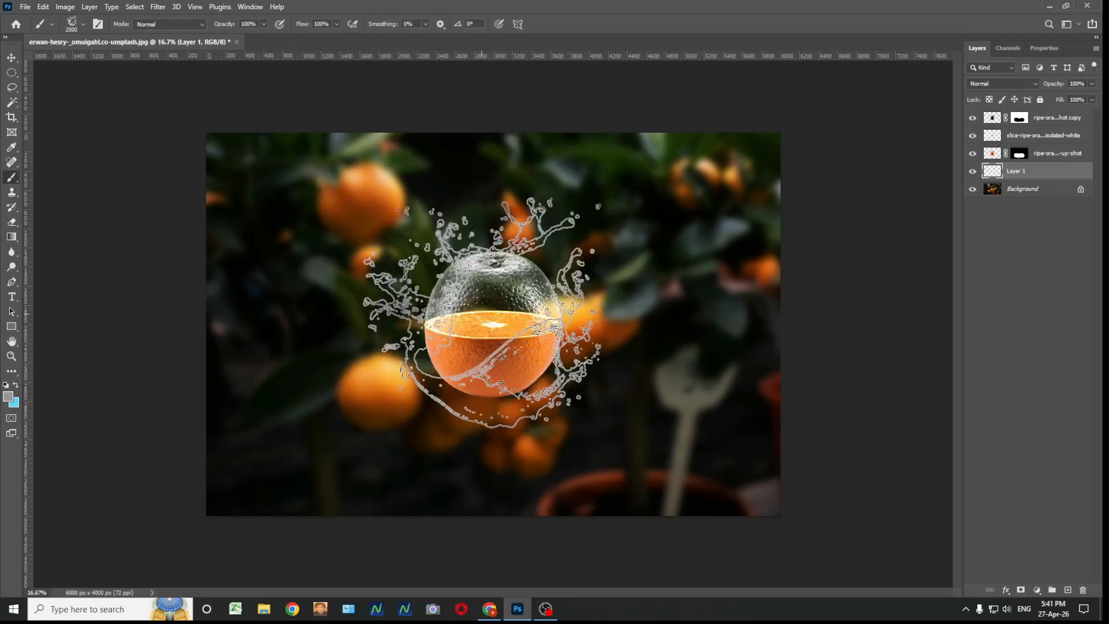
pyautogui.click(482, 312)
pyautogui.press('[')
pyautogui.press('[')
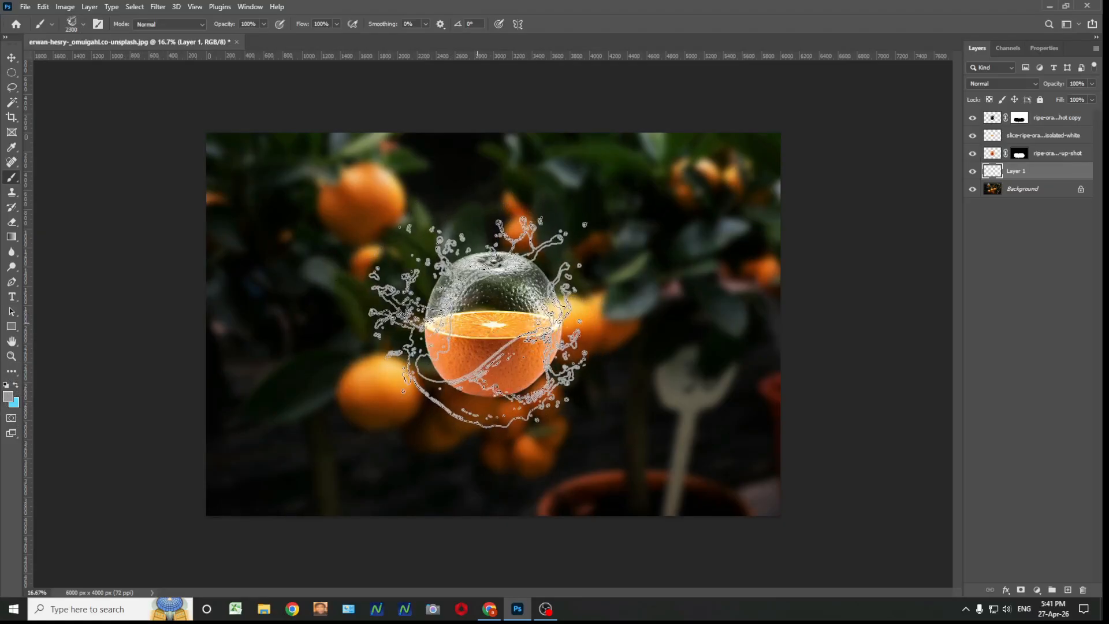
pyautogui.click(12, 58)
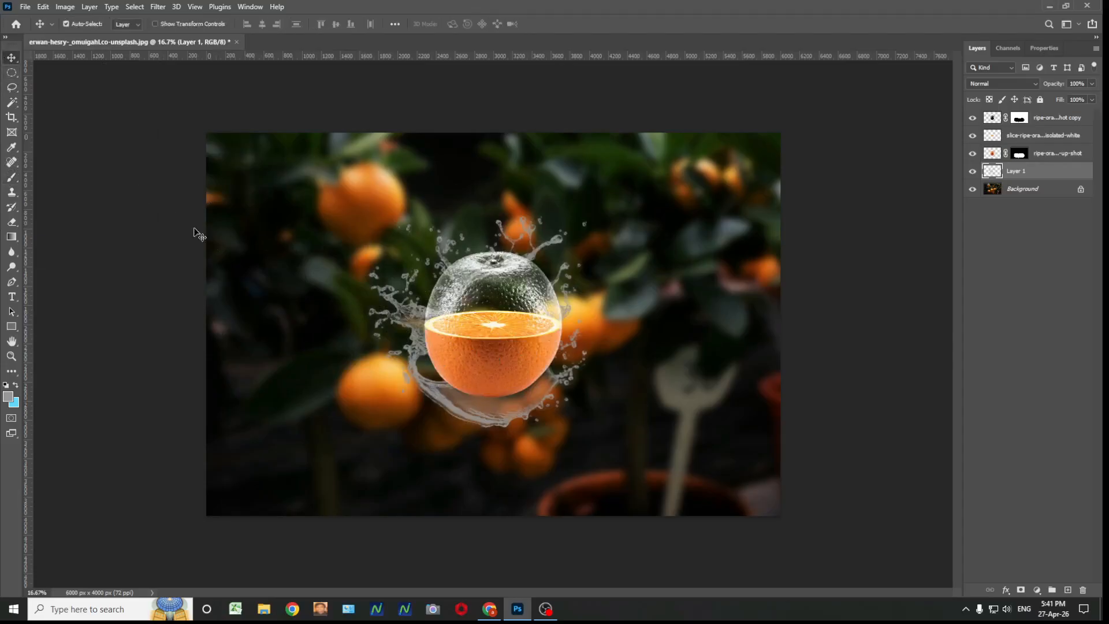